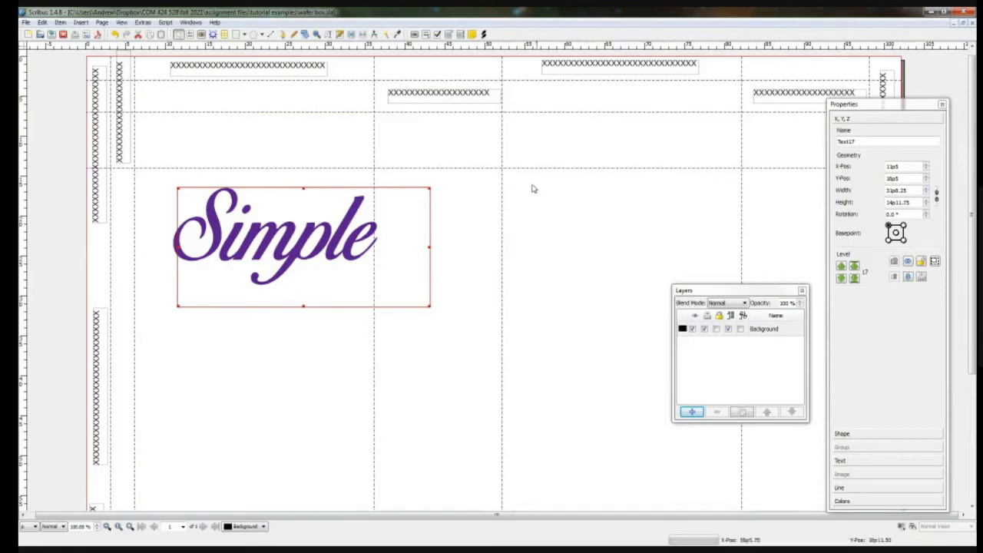
- Rename the existing Background layer as "Bleed marks"
left_click_drag(750, 294, 736, 167)
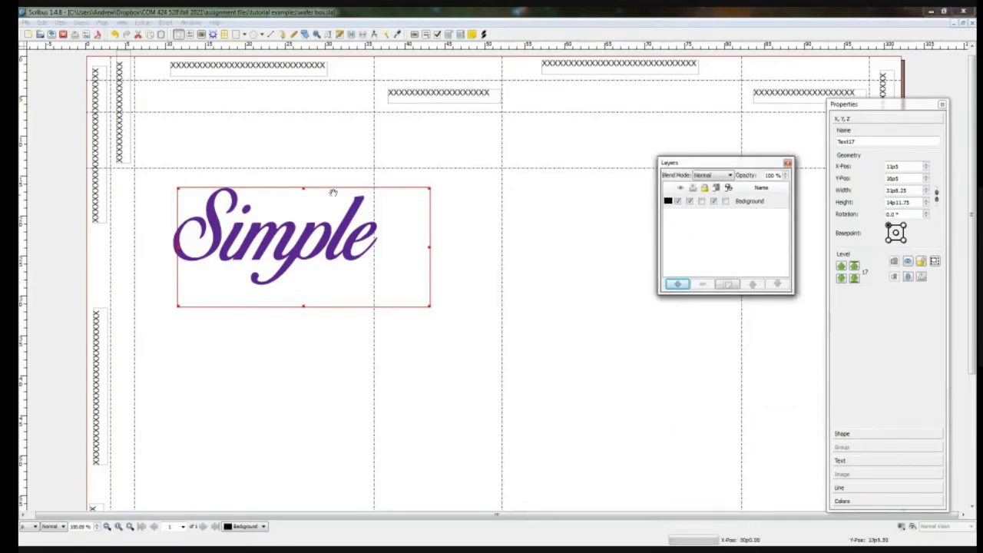
scroll(502, 233, "down", 4)
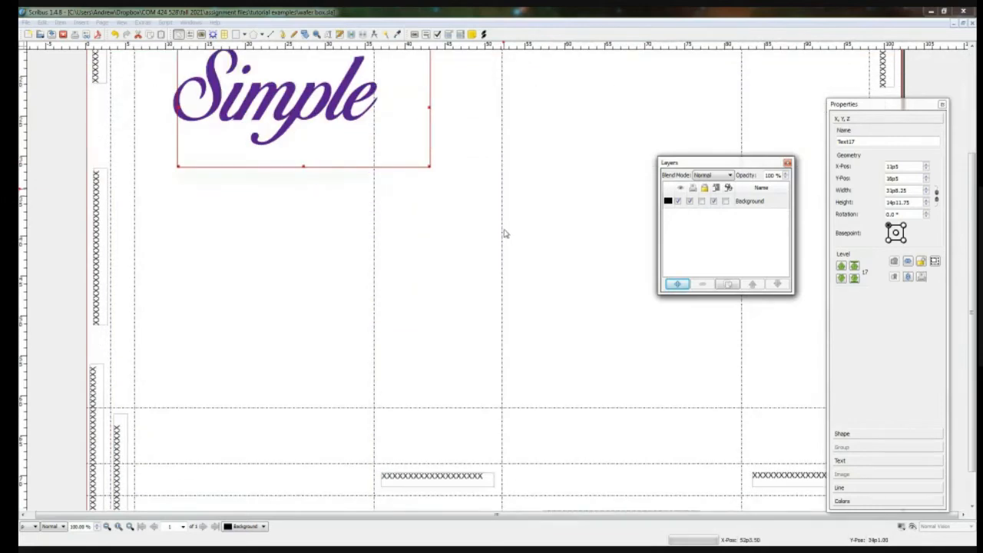
scroll(508, 238, "down", 1)
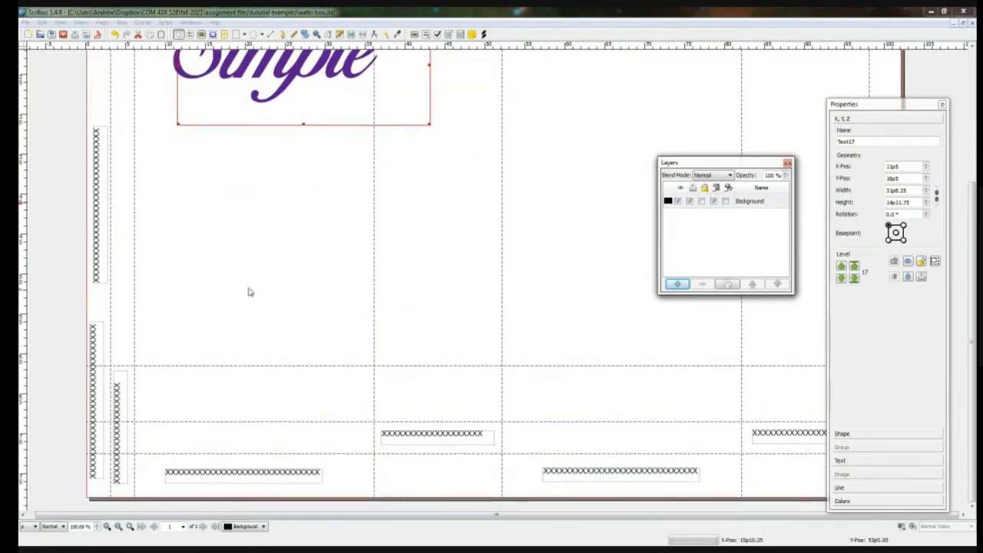
scroll(148, 202, "up", 4)
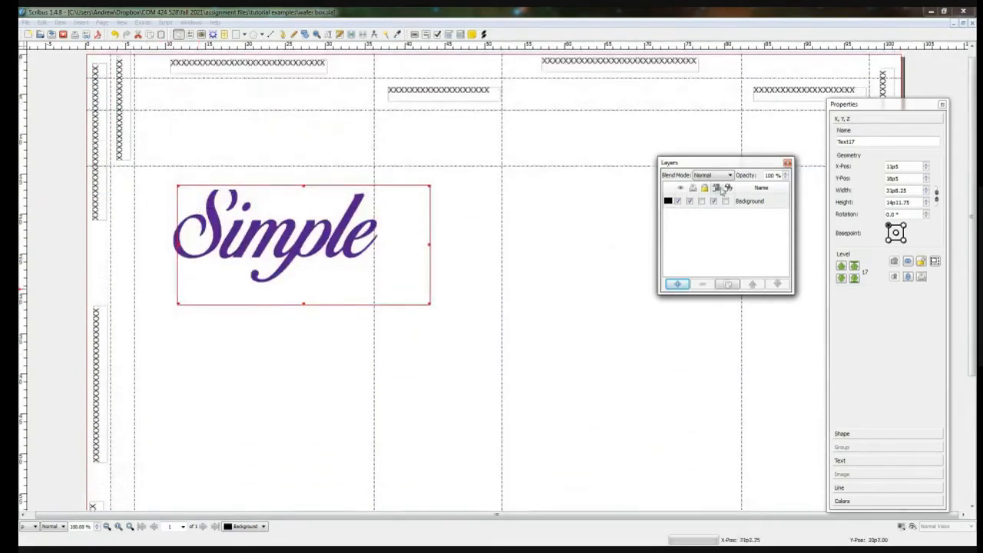
double_click(749, 201)
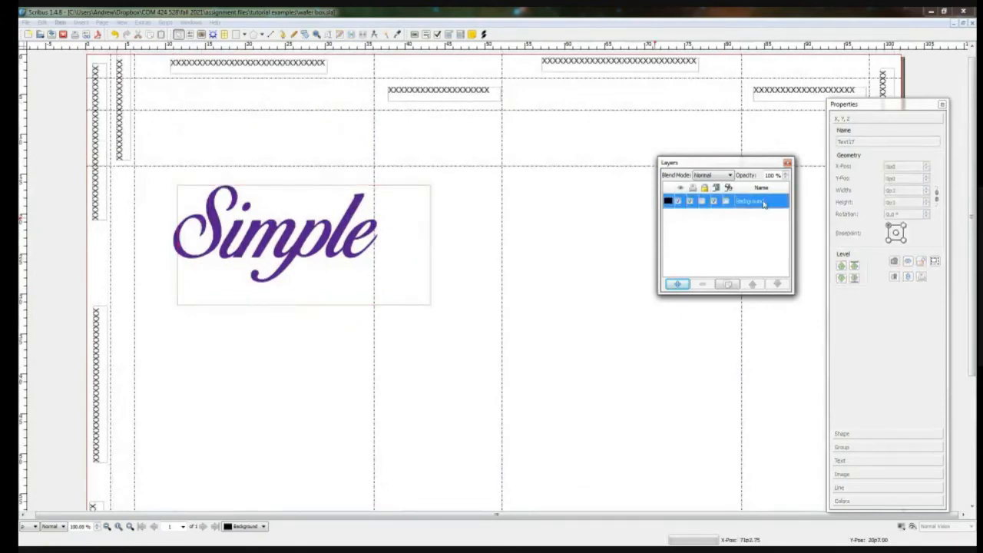
type("Bleed marks")
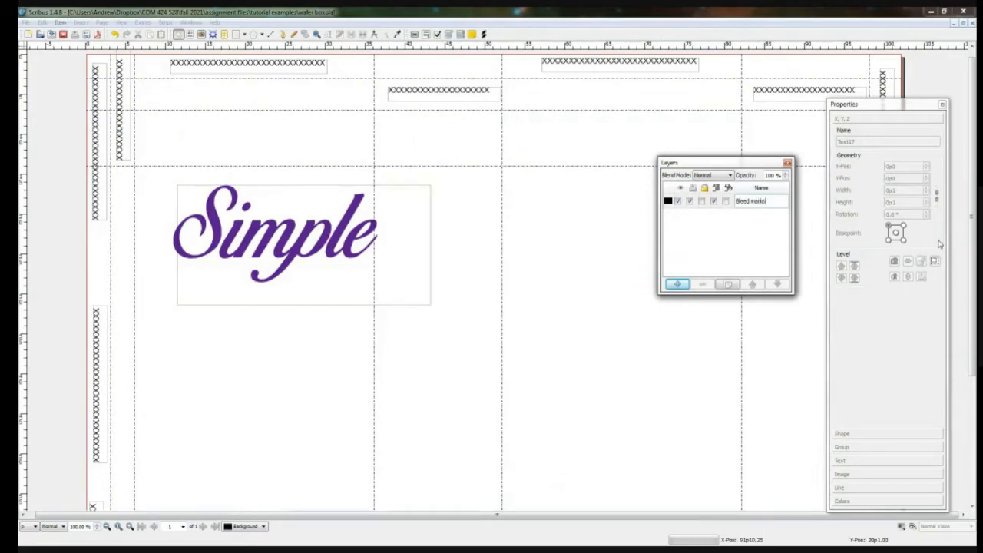
key("Return")
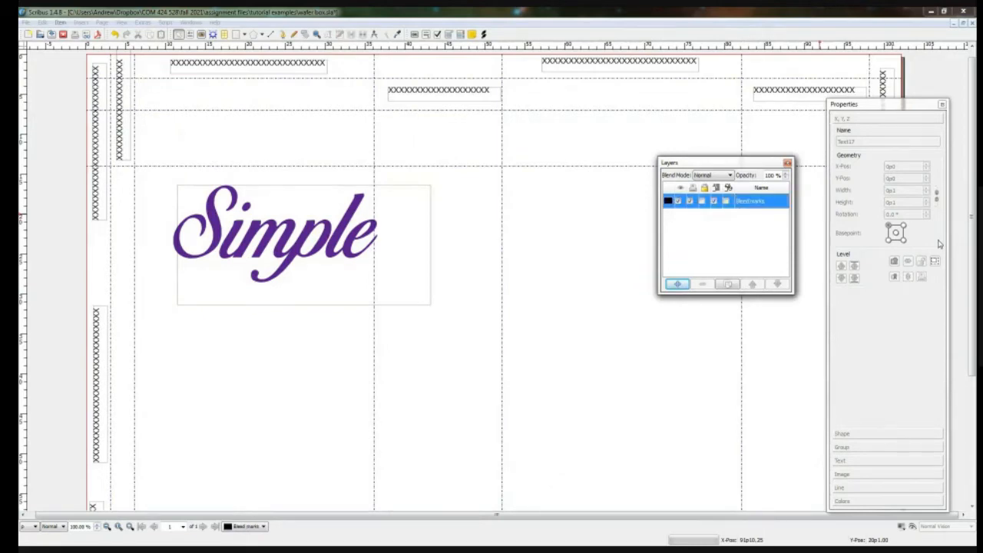
- Add a new layer above Bleed marks and name it "Background"
left_click(677, 285)
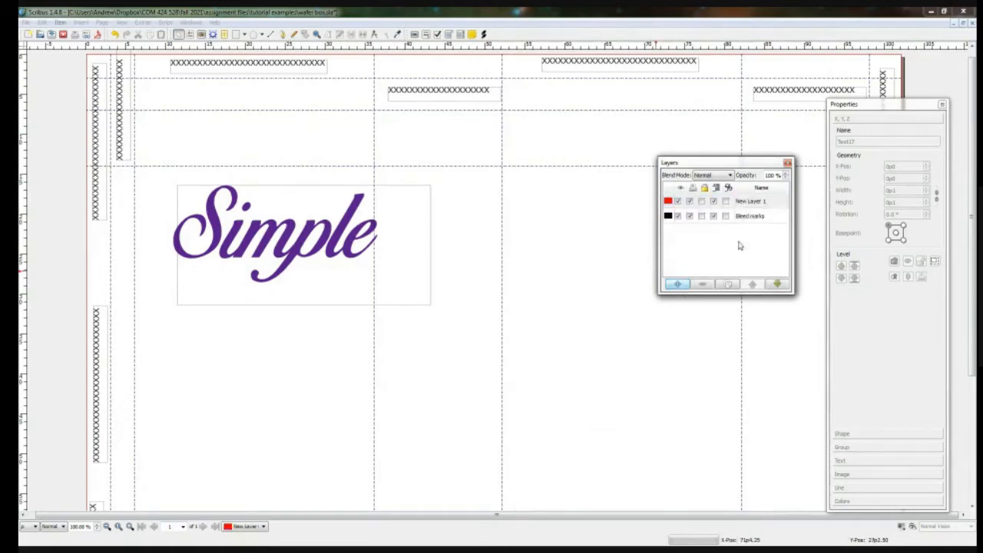
left_click(759, 202)
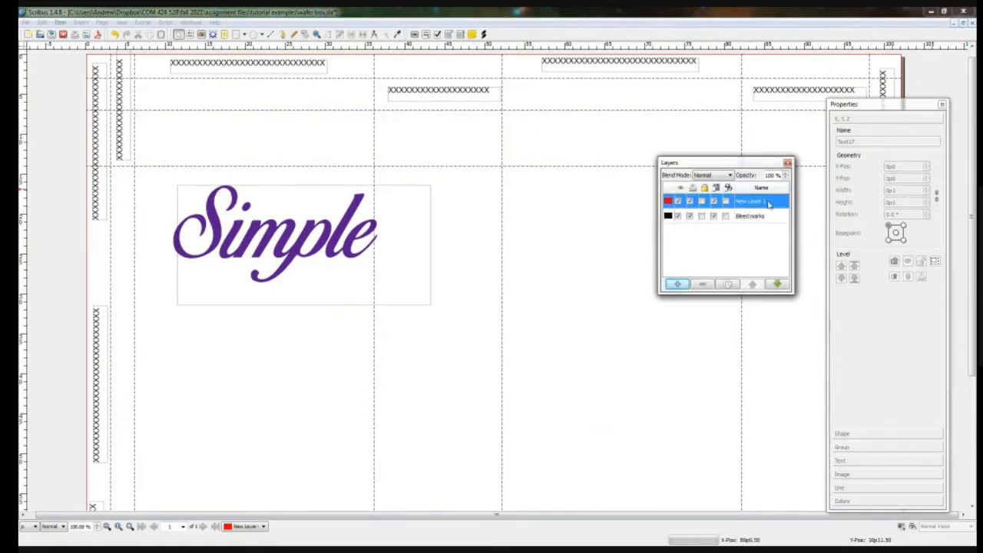
double_click(768, 201)
type("Ba")
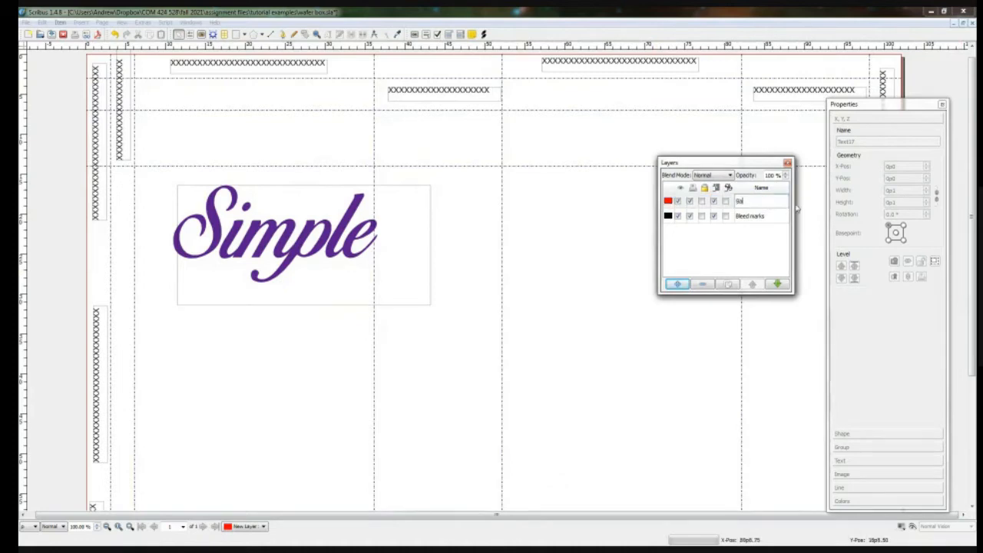
type("ckground")
key("Return")
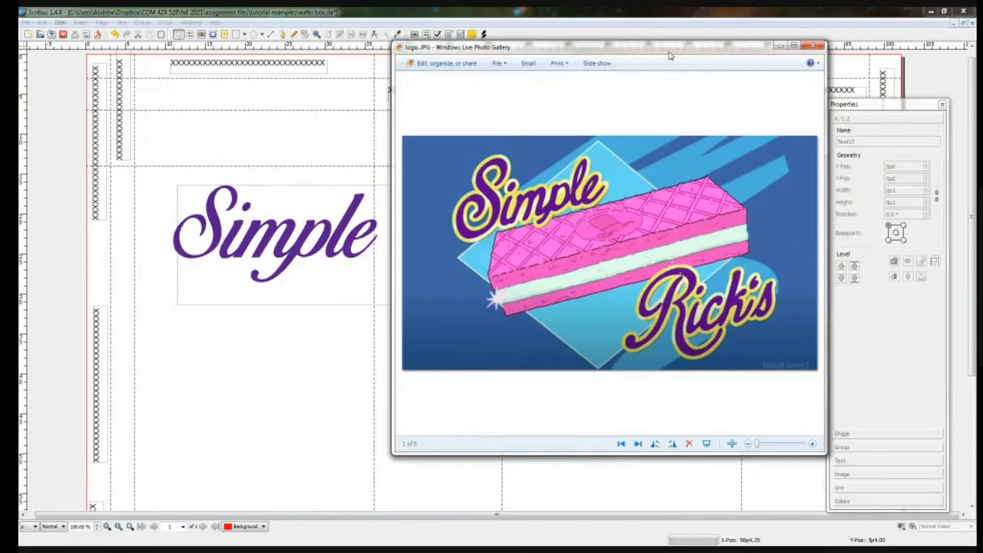
- Move the logo reference image aside, and add a new layer named "Text" above Background
left_click_drag(668, 56, 445, 91)
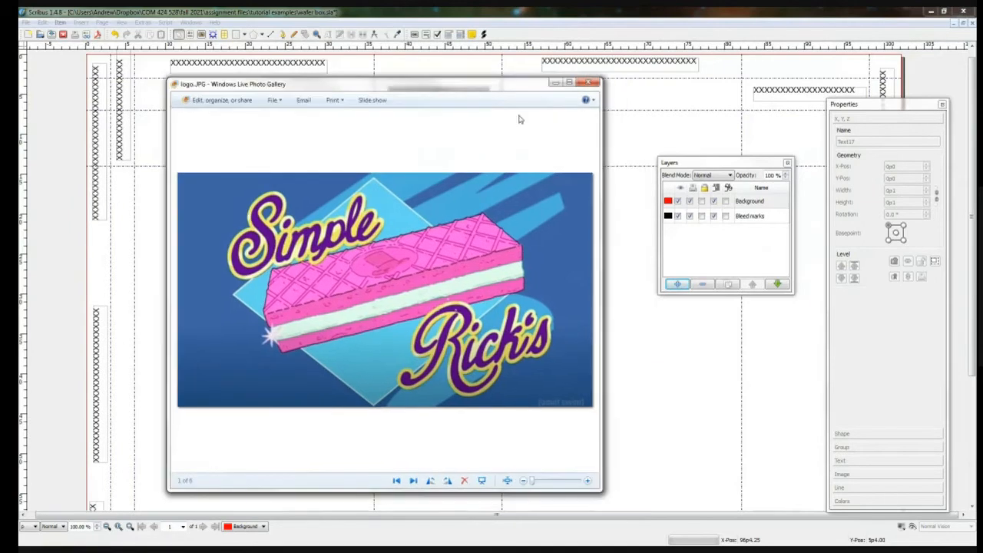
left_click(679, 285)
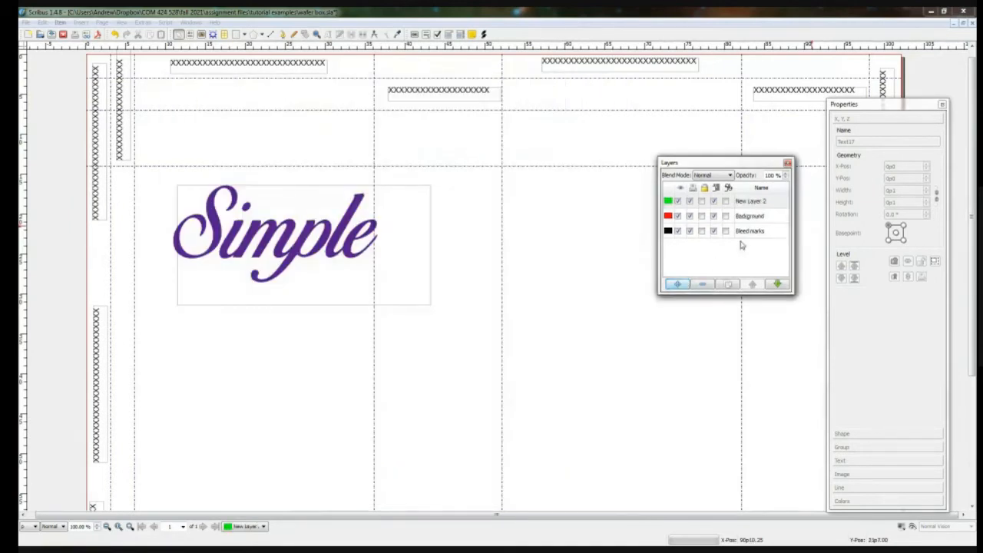
double_click(757, 201)
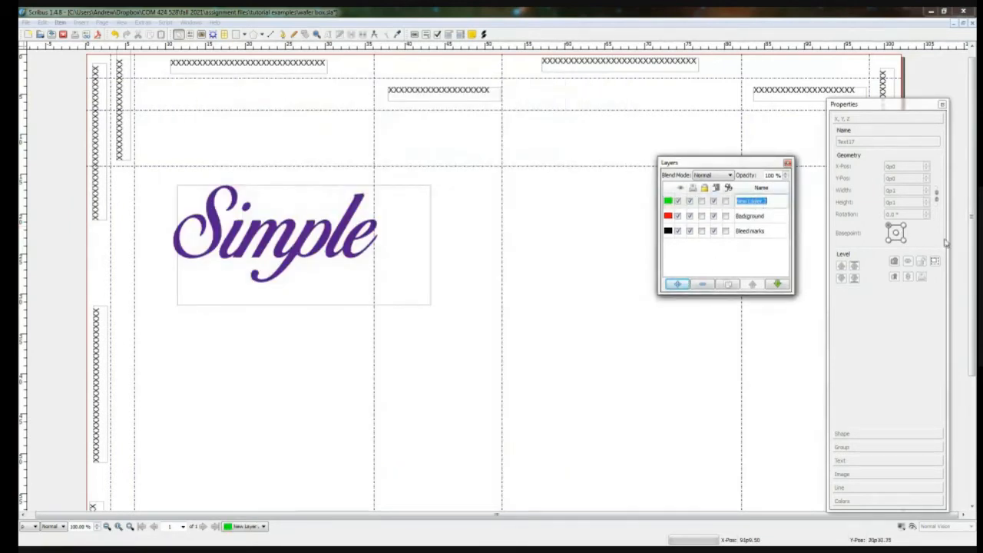
type("Text")
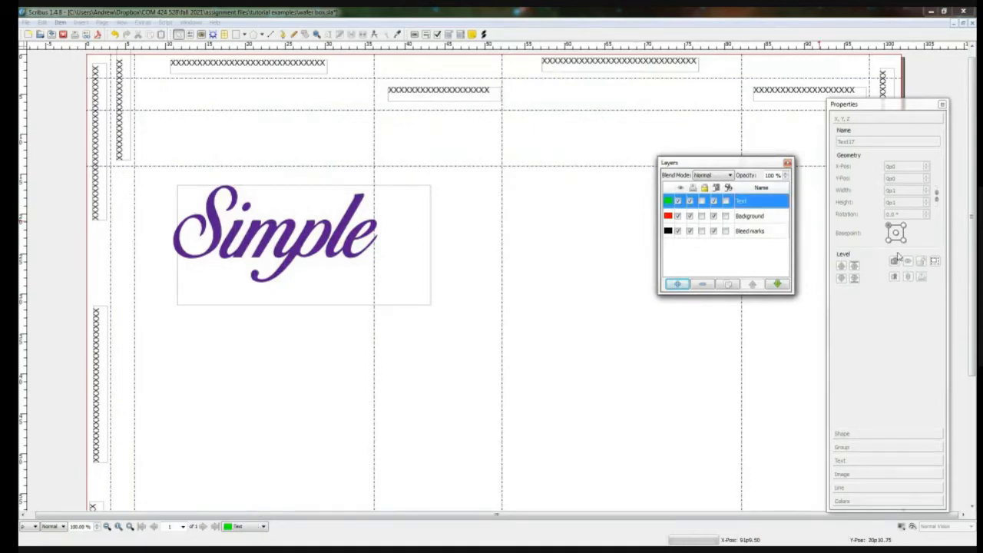
- Add another layer above Text and name it "Image"
left_click(679, 284)
left_click(752, 201)
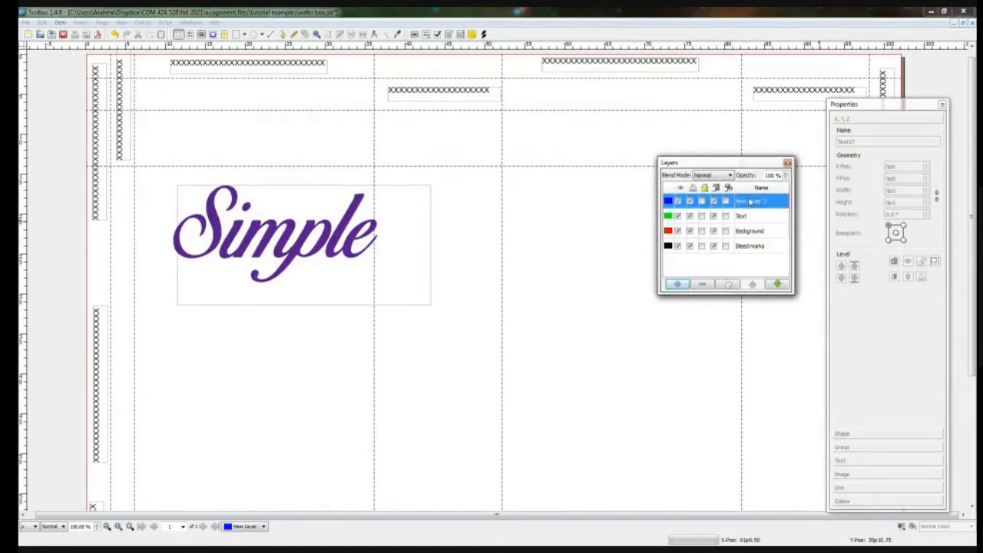
left_click(762, 203)
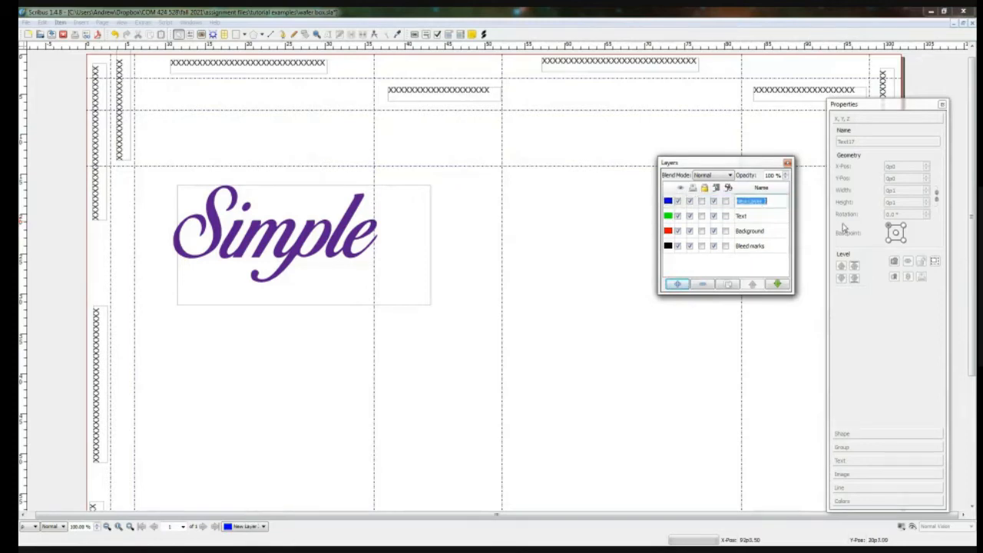
type("Image")
key("Return")
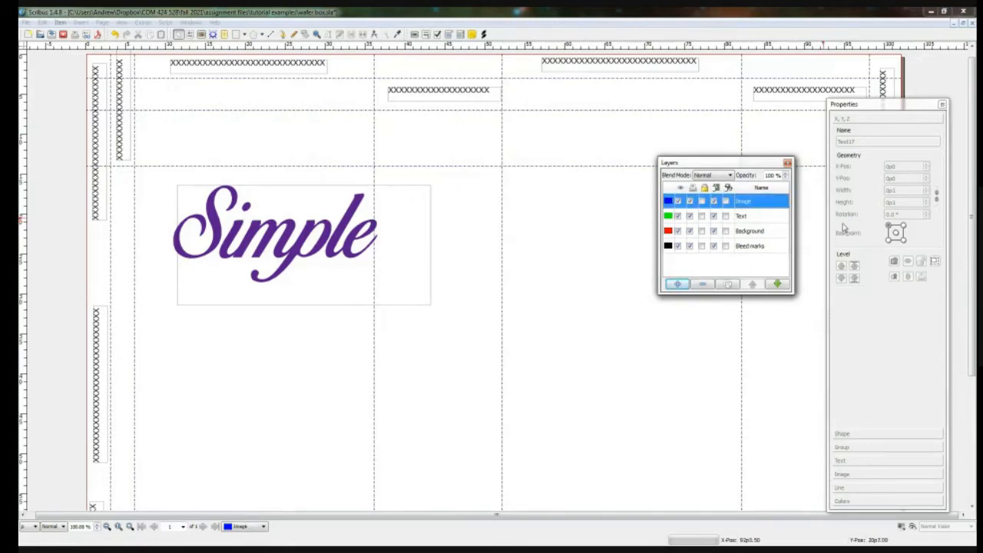
- Make the Bleed marks layer active and send the "Simple" text frame from it to the Text layer
left_click(758, 232)
left_click(768, 247)
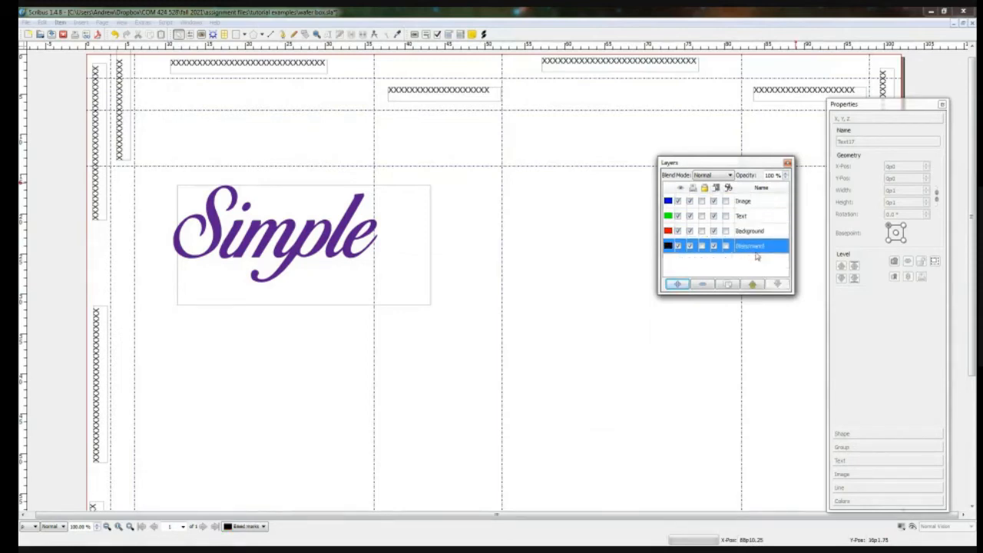
left_click(388, 221)
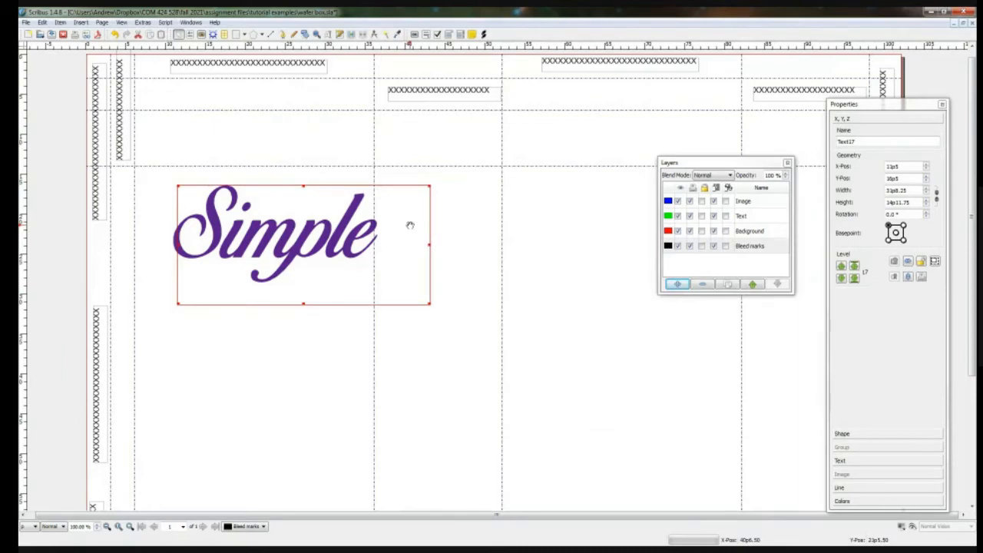
right_click(410, 225)
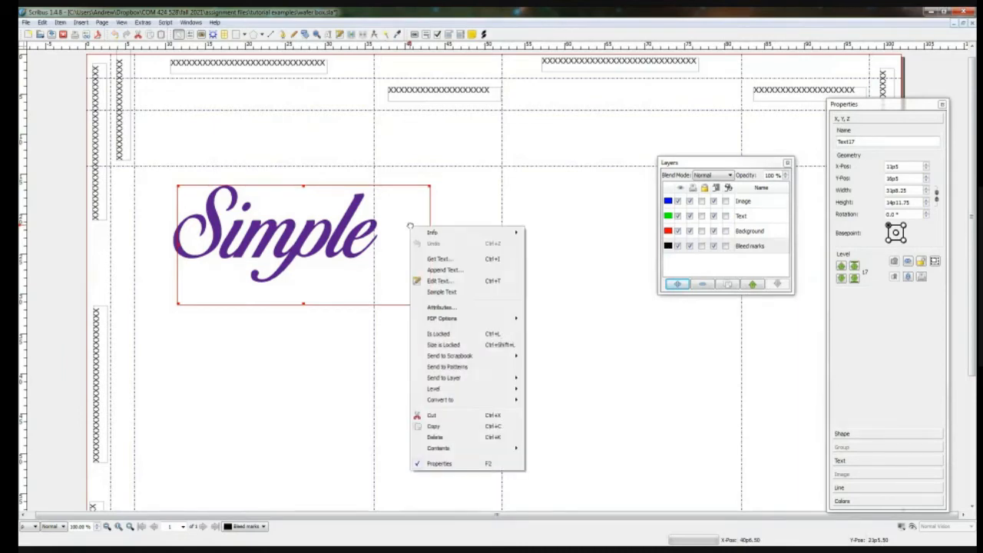
mouse_move(458, 379)
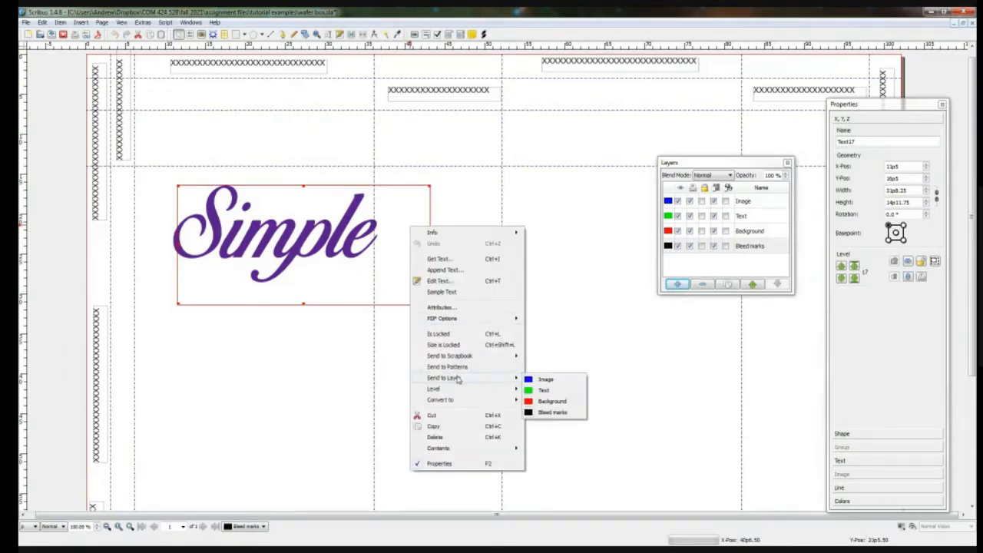
left_click(543, 391)
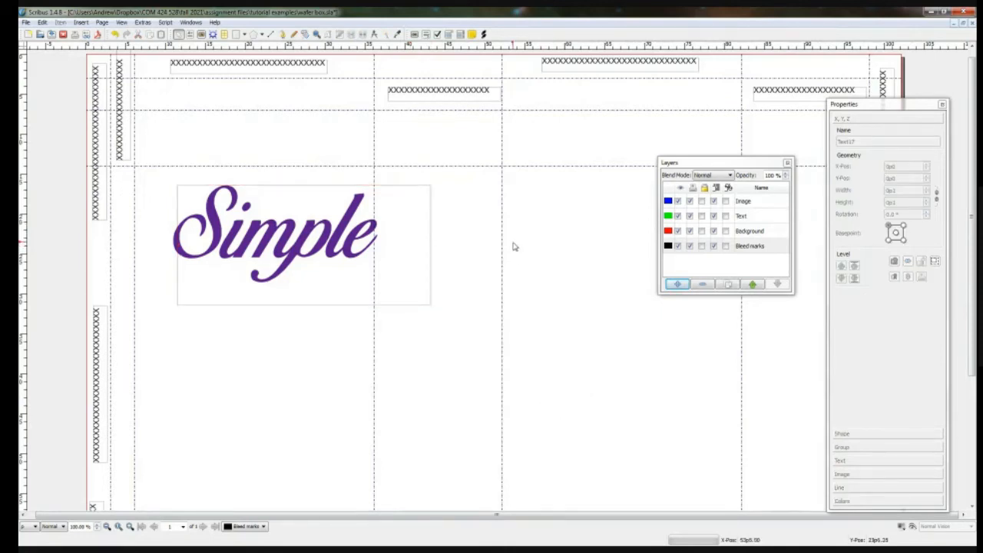
- Make the Text layer active, check that the "Simple" frame is selectable, and lock the Image, Background and Bleed marks layers
left_click(749, 217)
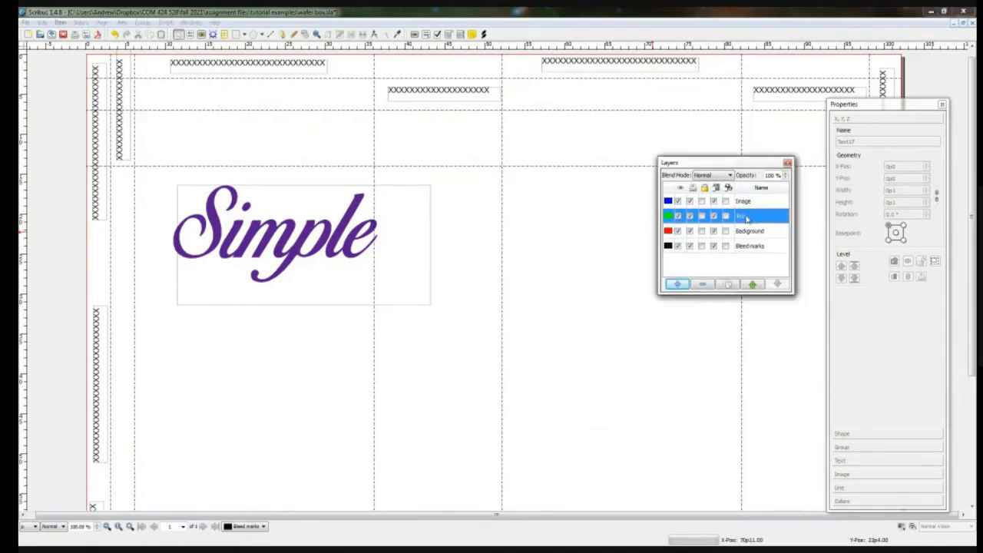
left_click(271, 217)
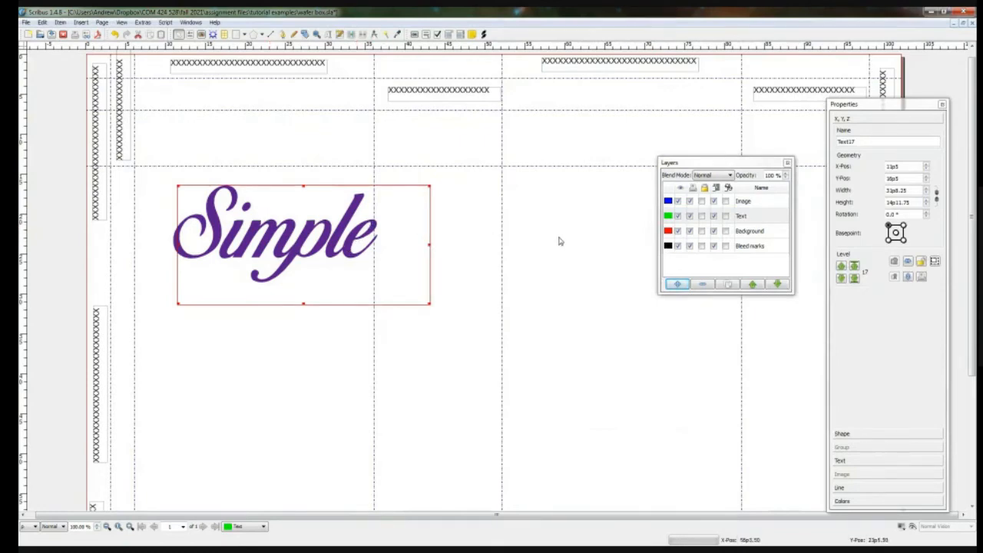
left_click(766, 218)
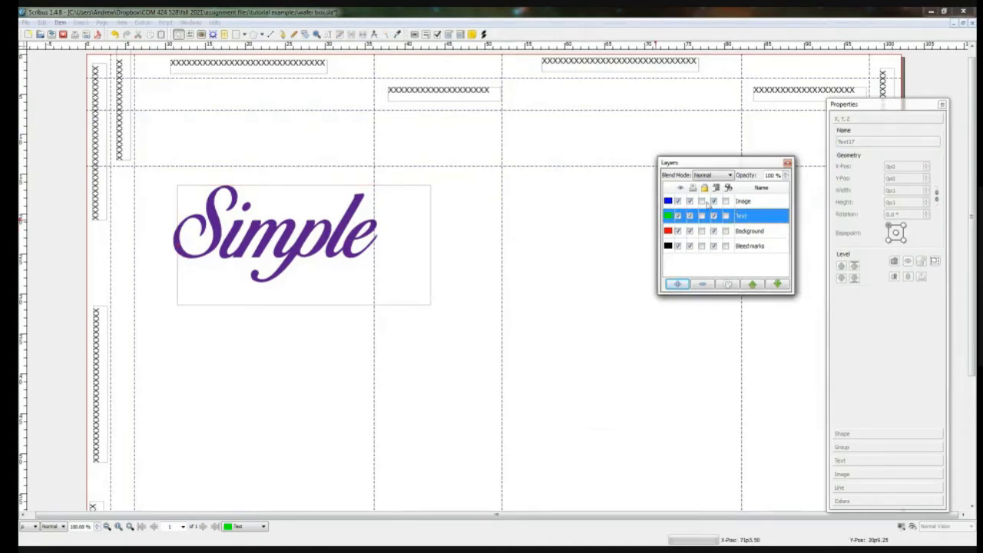
left_click(701, 202)
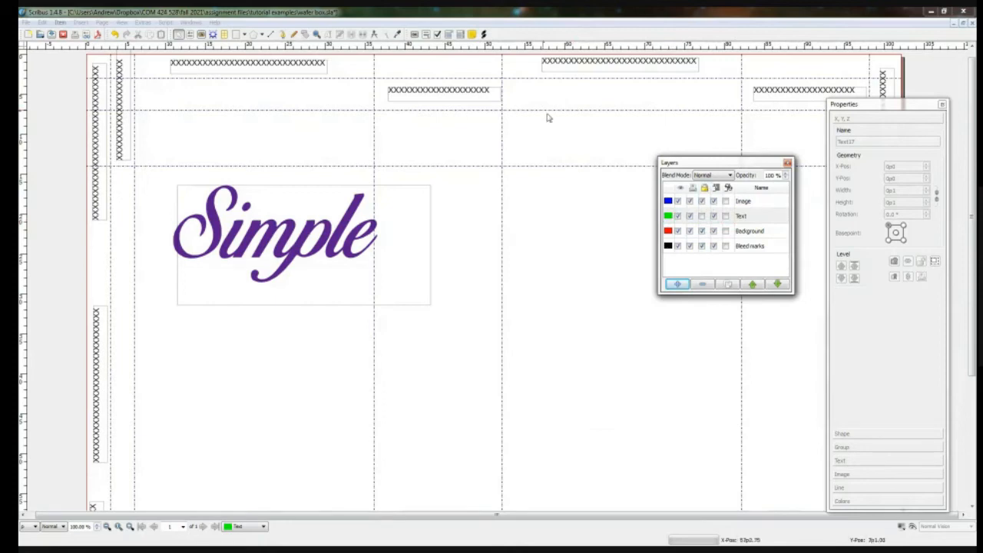
- Test the layer lock by trying to select the placeholder X text frame near the page's upper edge, with Bleed marks active
left_click(580, 63)
left_click(749, 246)
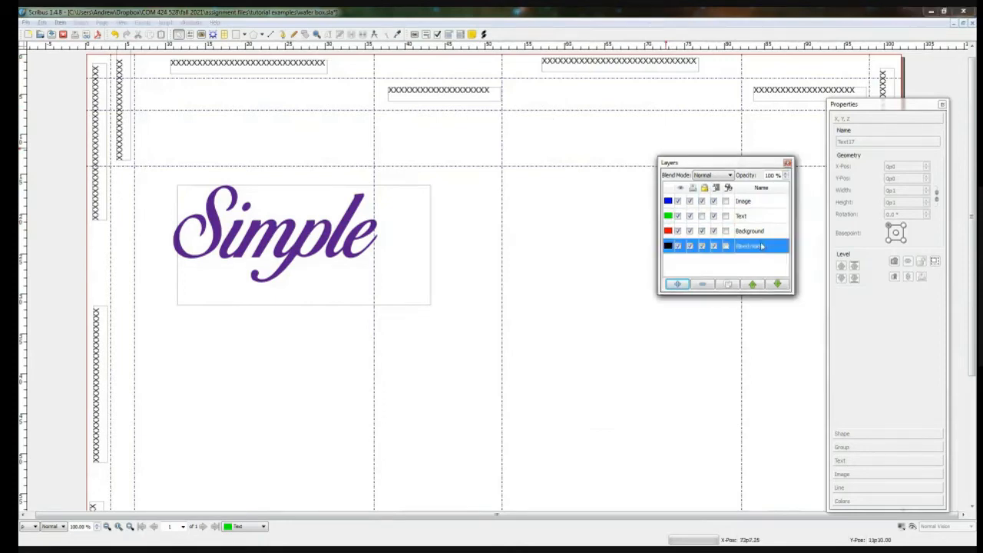
left_click(647, 69)
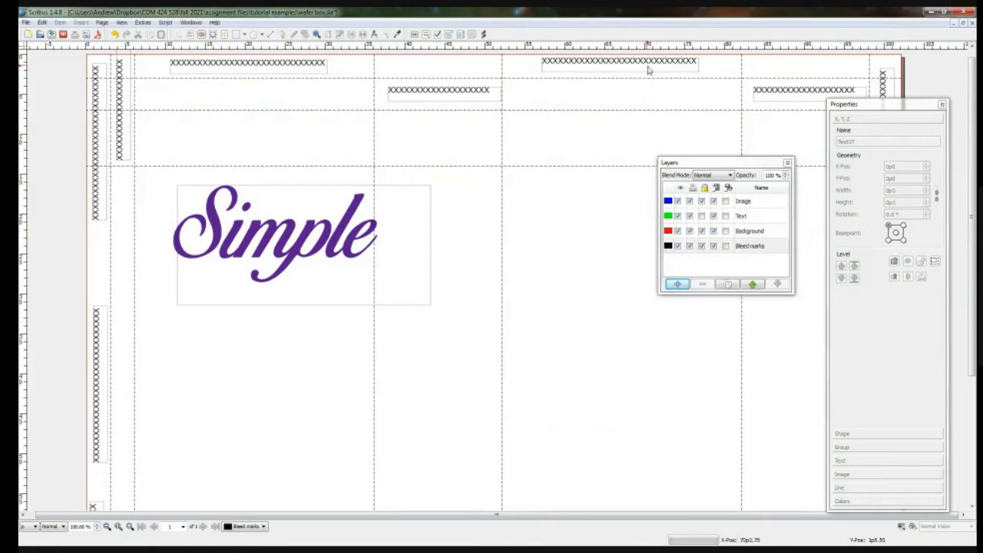
left_click(754, 247)
left_click(658, 70)
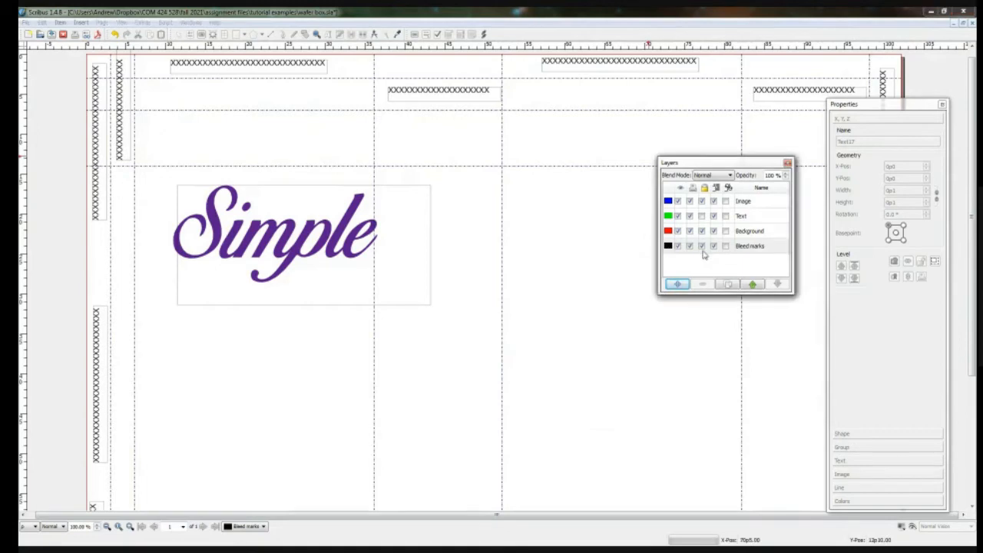
- Unlock the Bleed marks layer and check that the same placeholder X text frame can be selected
right_click(673, 69)
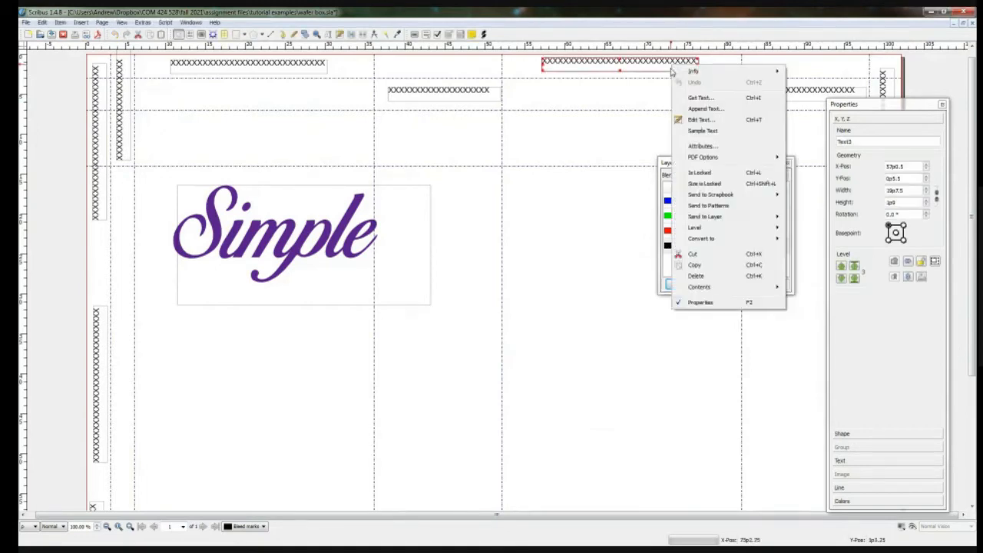
left_click(597, 96)
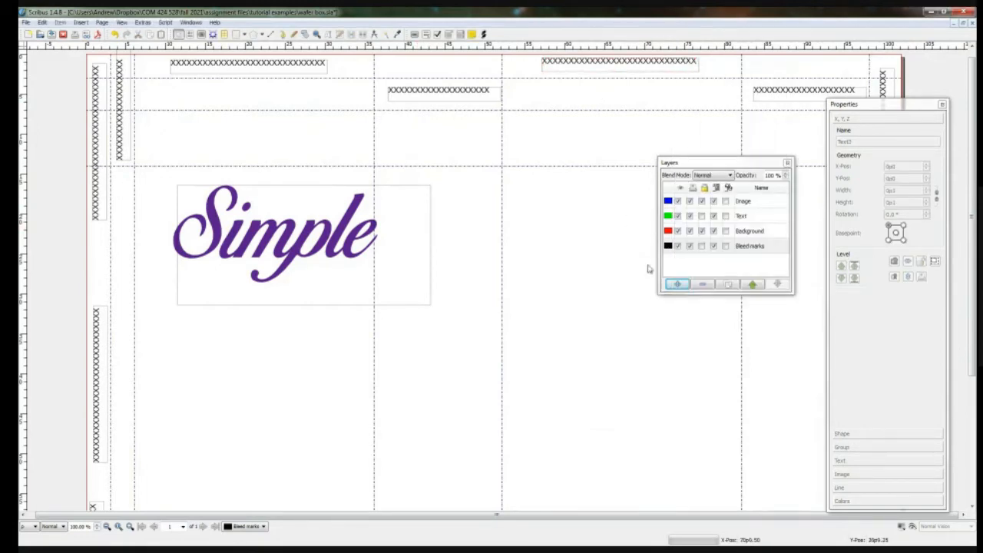
- Make the Text layer active and draw a new text frame about 30p8 wide and 14p3 high below the "Simple" frame
left_click(742, 218)
left_click(352, 247)
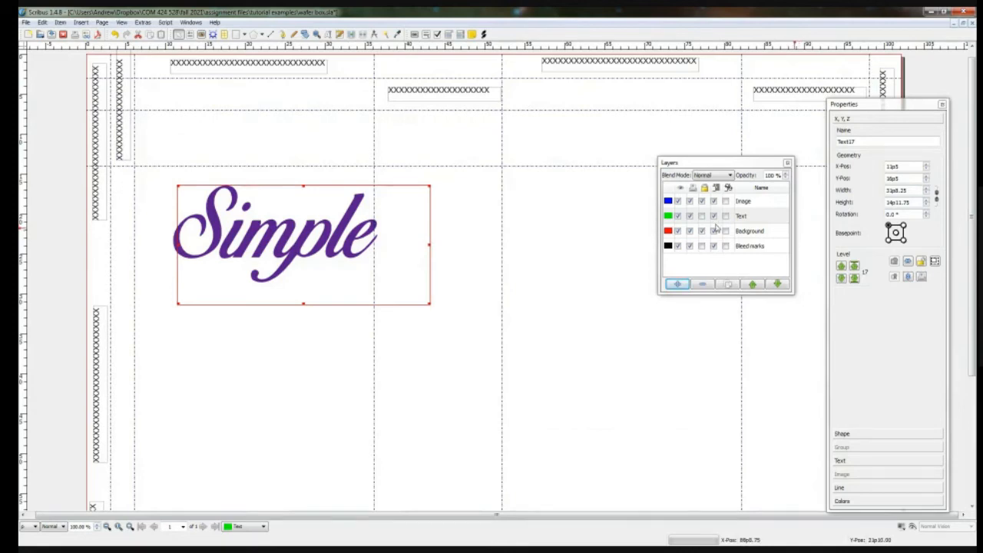
left_click(755, 216)
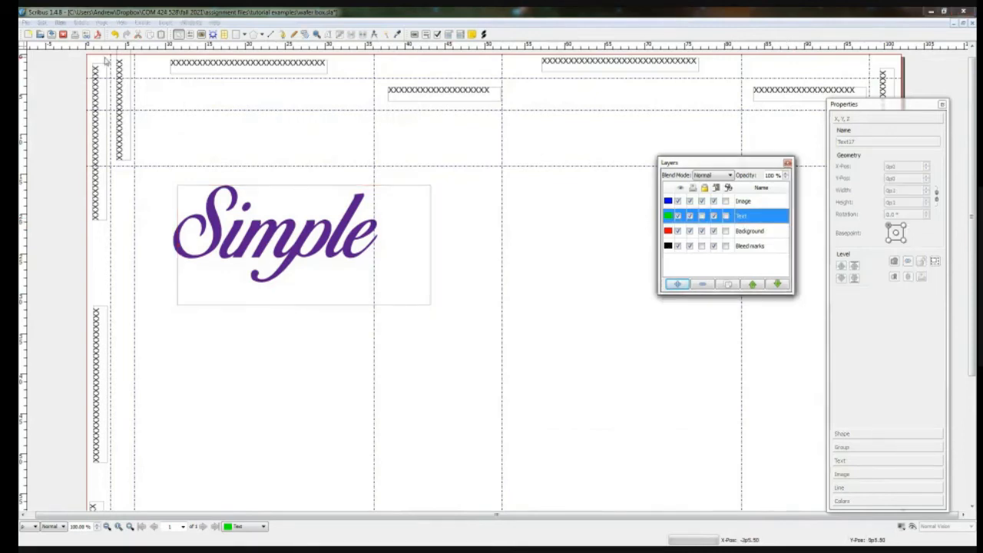
left_click(190, 34)
mouse_move(270, 326)
left_mouse_down()
mouse_move(500, 445)
mouse_move(515, 439)
left_mouse_up()
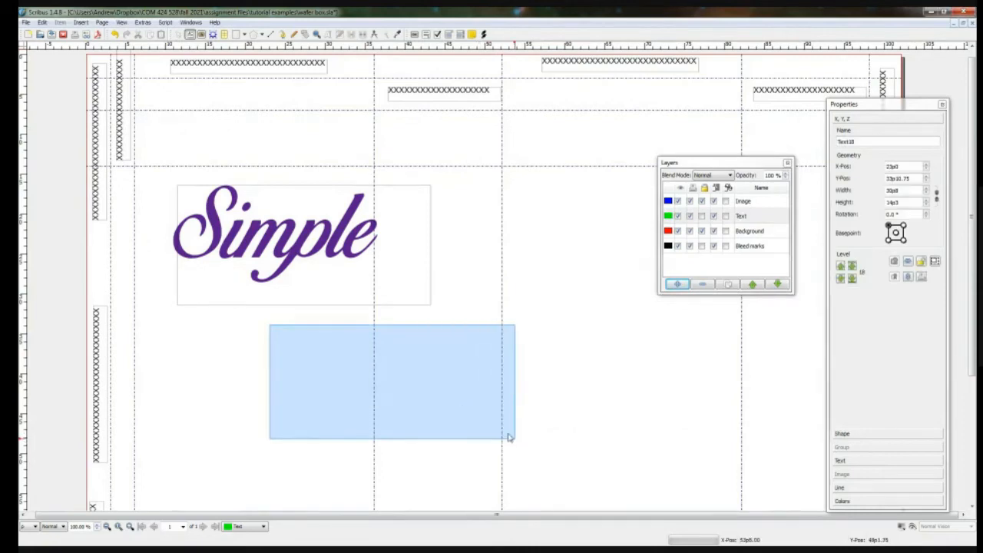
- Enter "Rick's" in the new text frame below "Simple" and select the frame
double_click(390, 368)
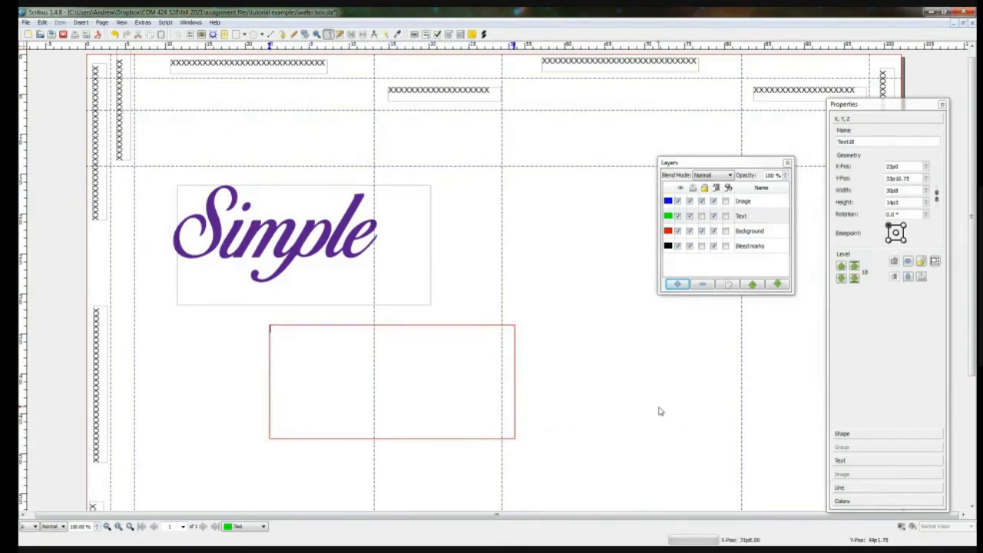
type("Rick's")
left_click(553, 338)
left_click(407, 369)
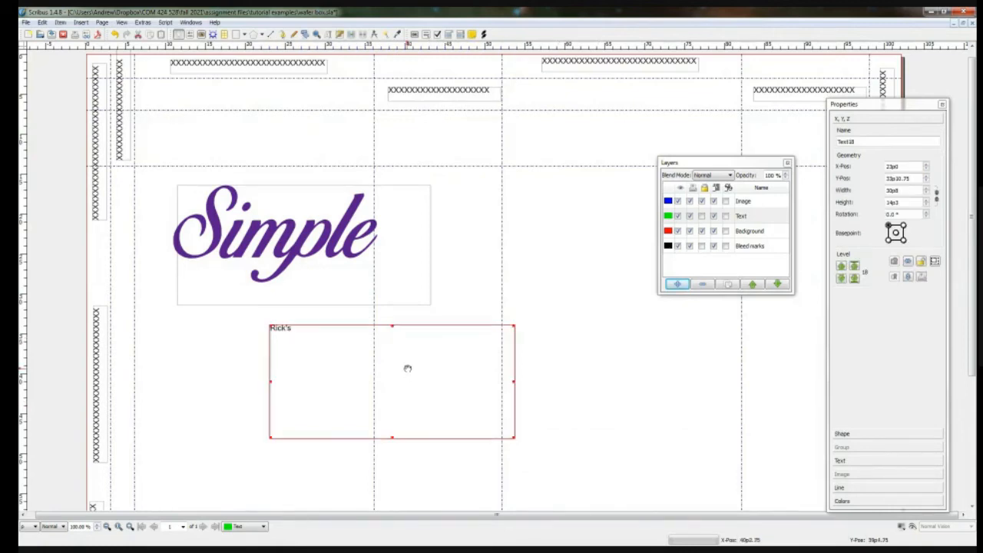
- Set the font of "Rick's" to Birds of Paradise Personal use Regular in the Story Editor and apply the change
key("ctrl+t")
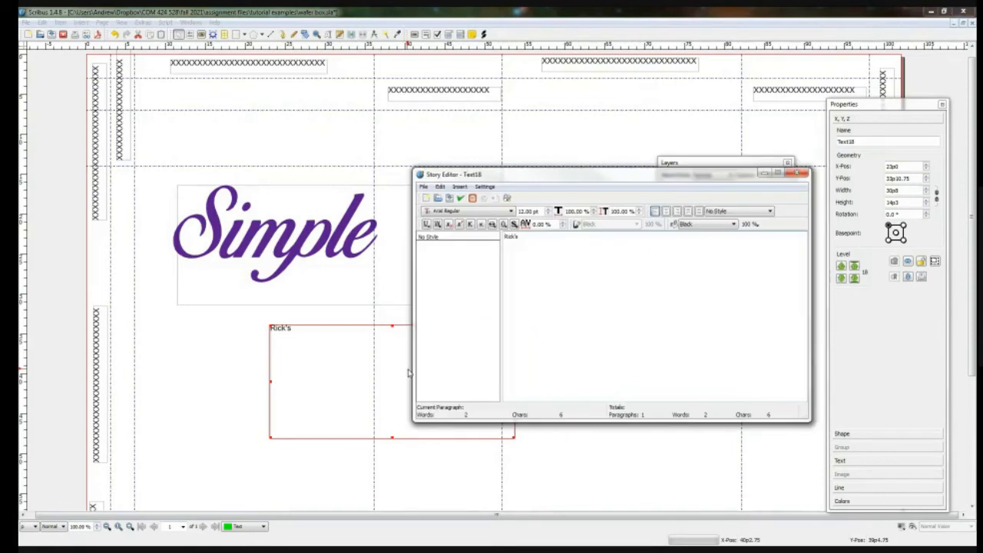
left_click_drag(525, 236, 503, 236)
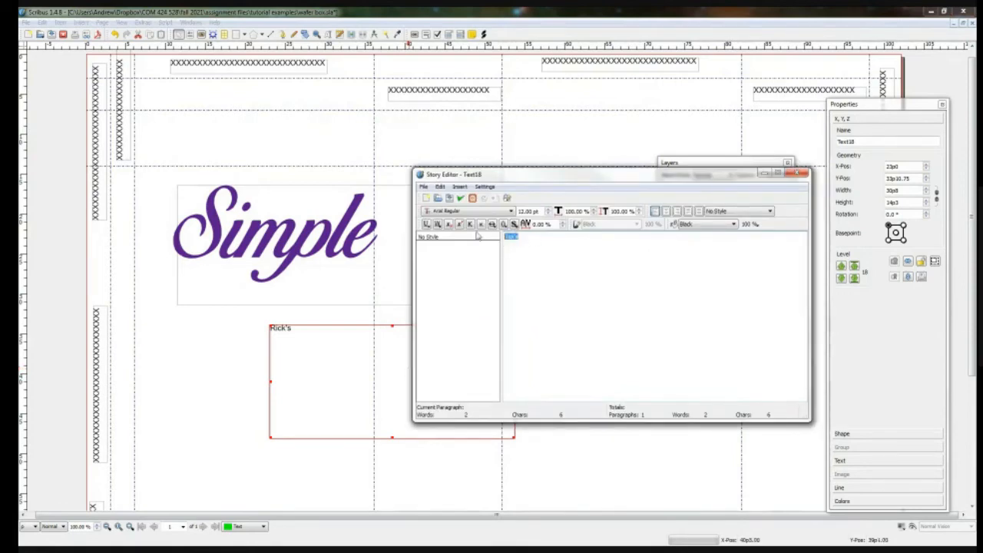
left_click(480, 211)
scroll(505, 254, "down", 15)
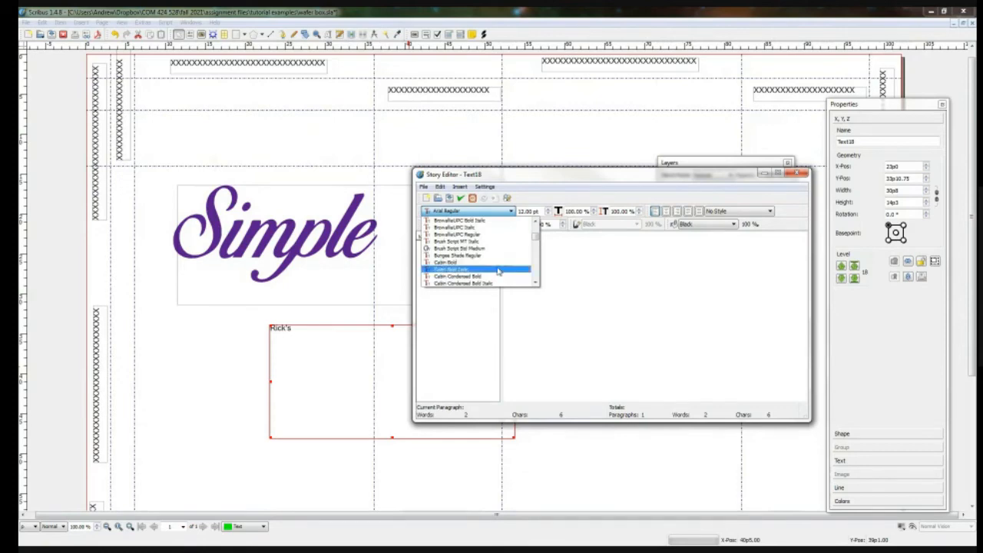
scroll(498, 272, "up", 8)
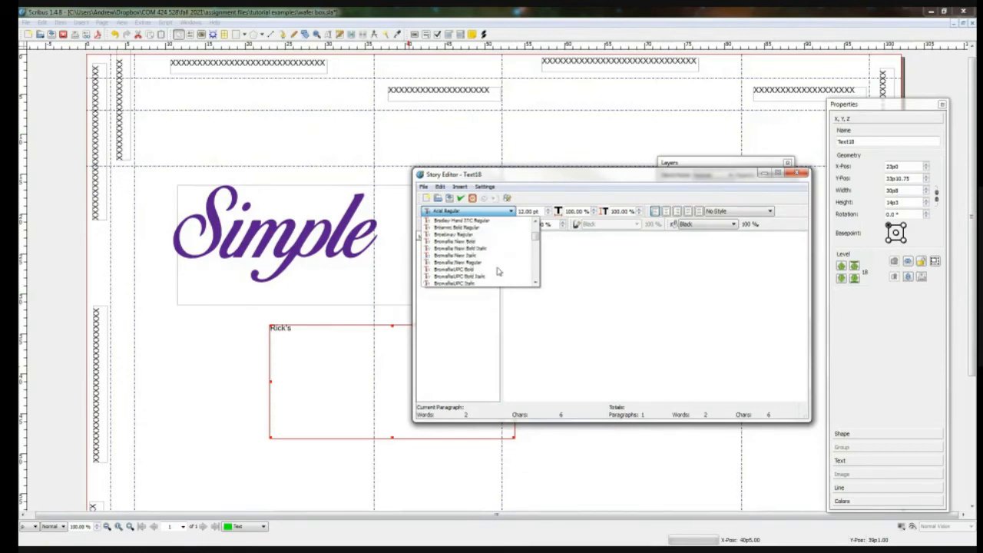
scroll(499, 271, "down", 2)
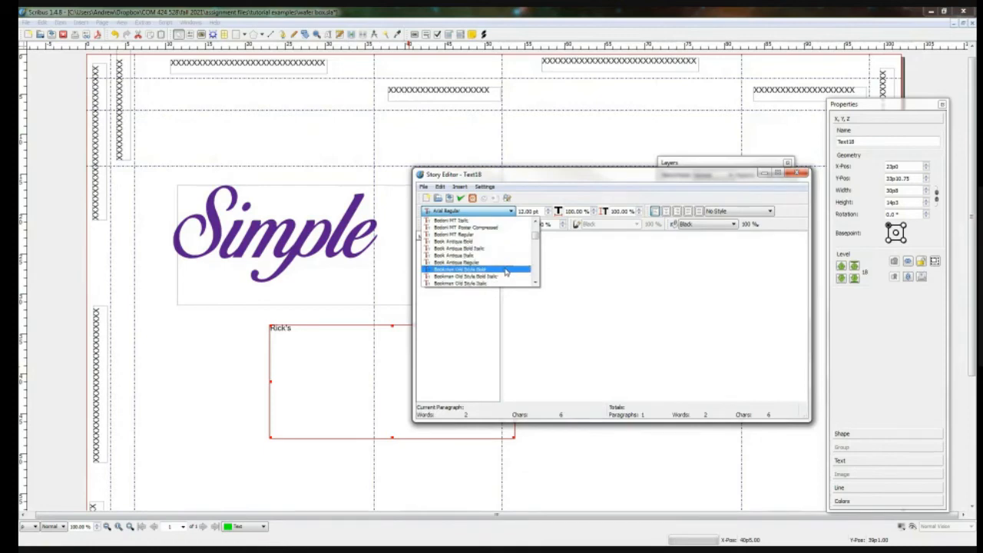
scroll(505, 272, "up", 5)
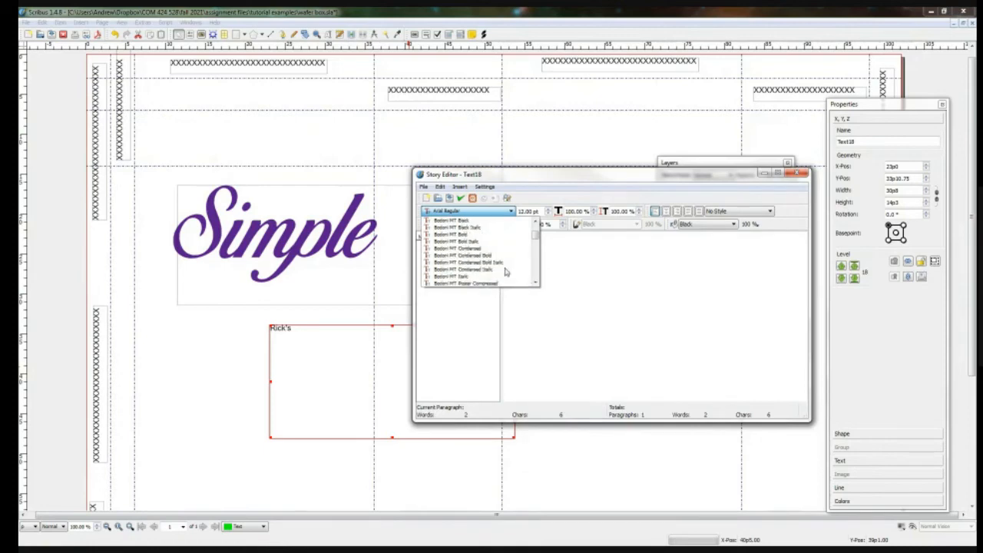
scroll(505, 272, "up", 4)
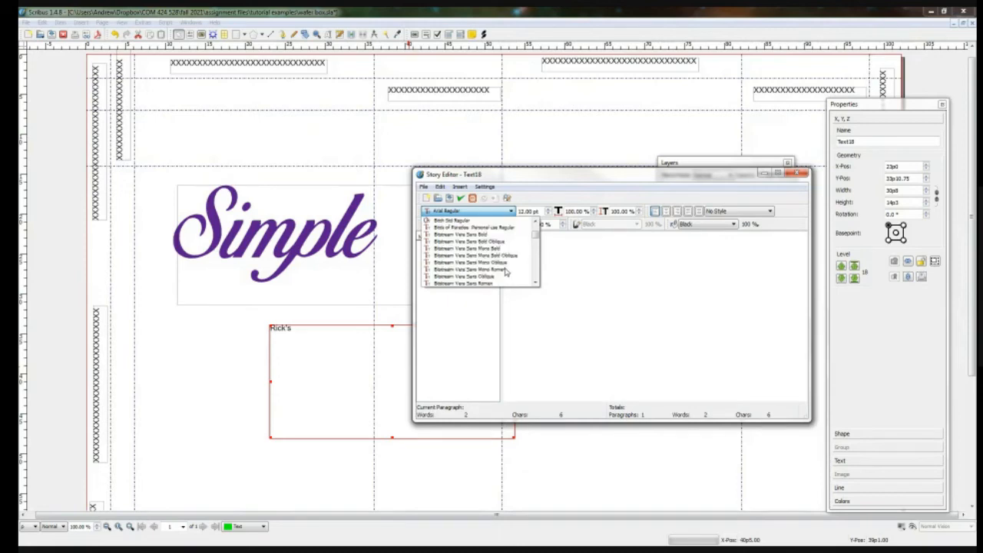
left_click(505, 271)
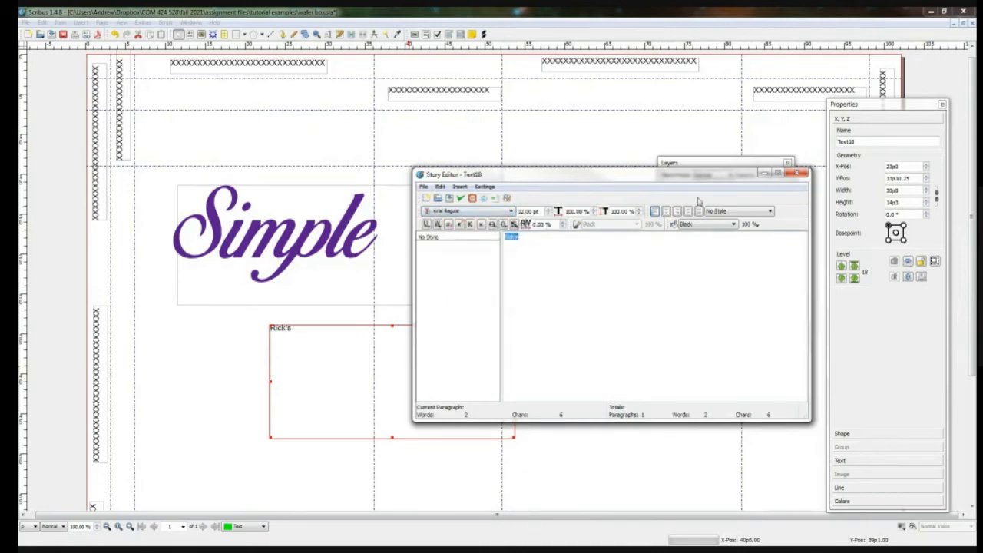
left_click(460, 198)
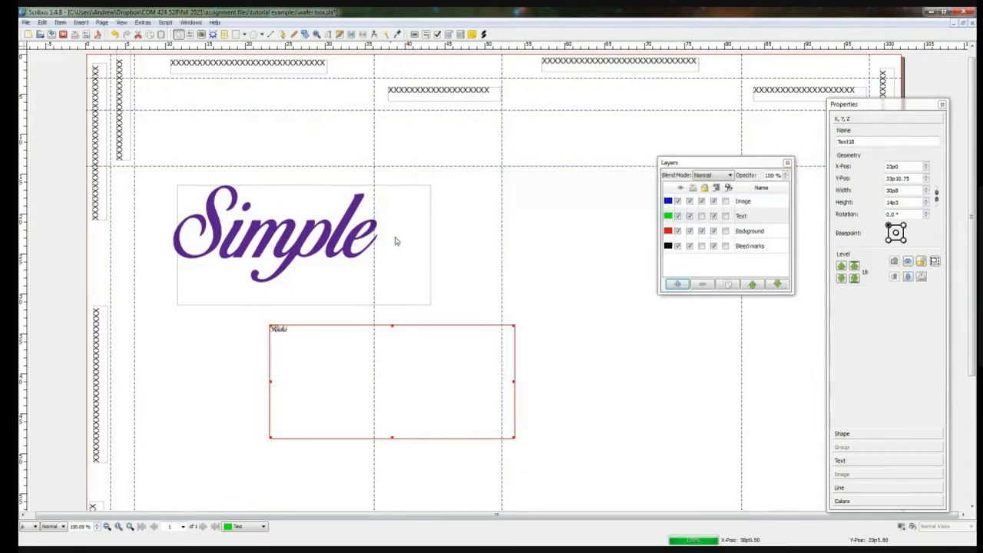
- Check the font, size and colour of the "Simple" text in the Story Editor
left_click(315, 232)
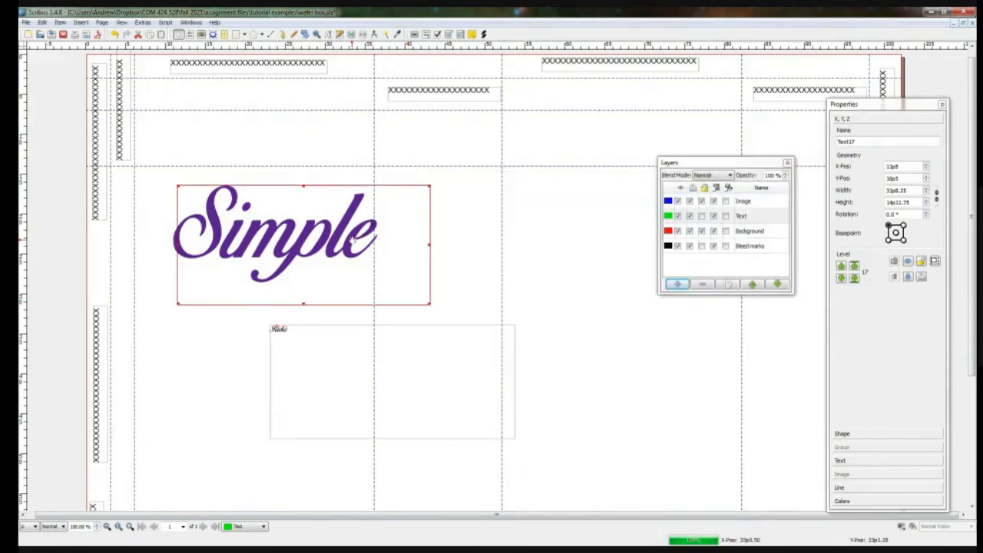
key("ctrl+t")
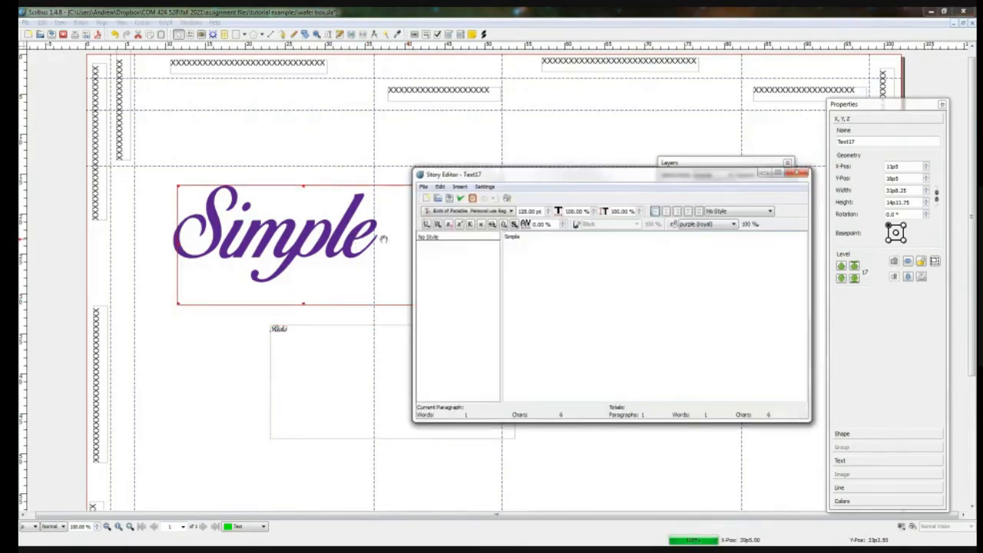
left_click(803, 174)
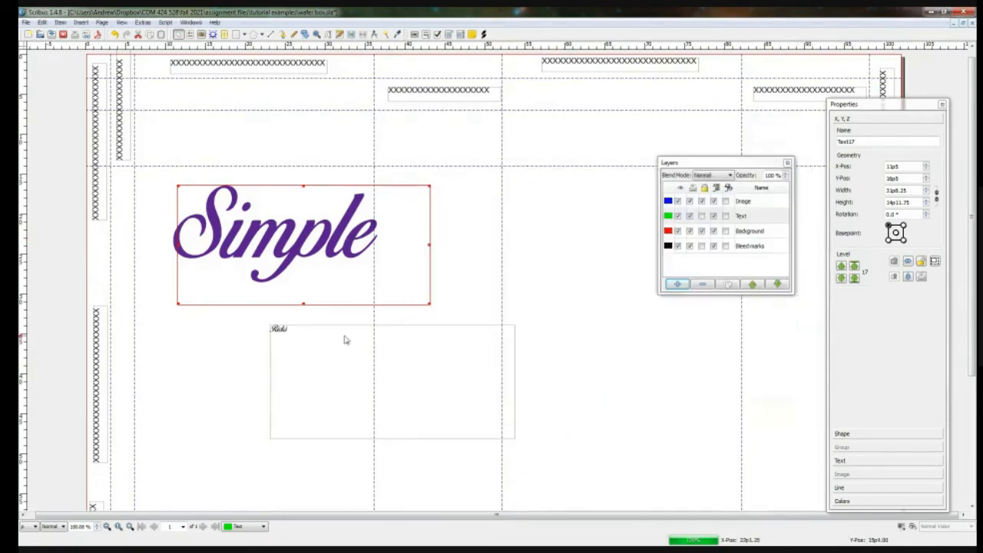
- Set the font size of the "Rick's" text to 128 pt to match "Simple"
left_click(280, 337)
double_click(292, 342)
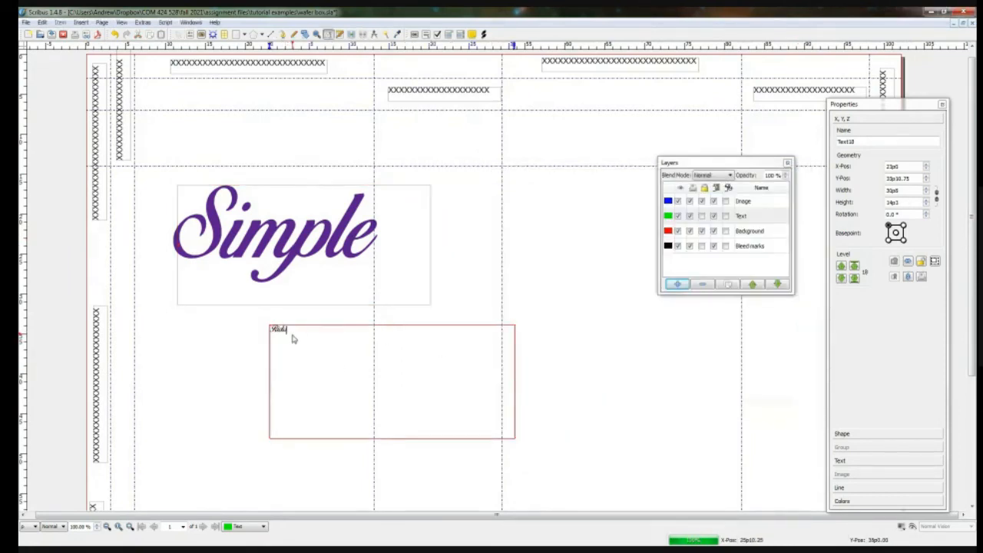
left_click_drag(294, 335, 249, 330)
left_click(856, 461)
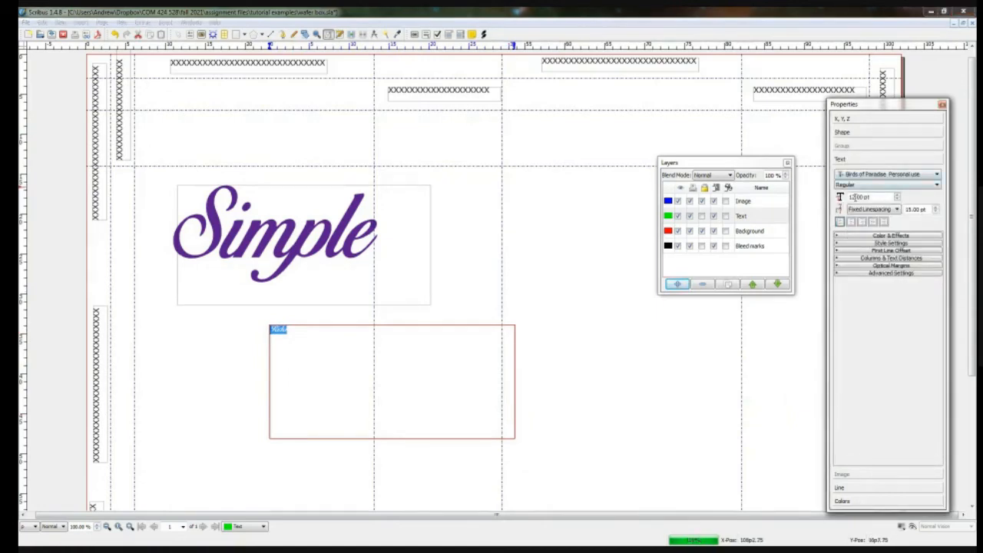
left_click_drag(856, 198, 838, 201)
type("100")
key("Return")
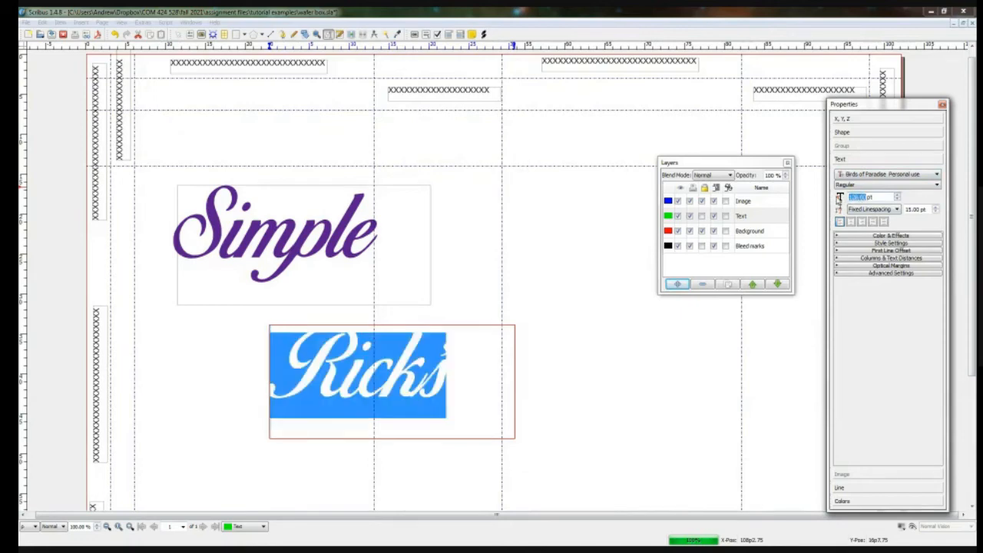
- Colour the "Rick's" text purple (royal) and deselect its frame
left_click(890, 236)
left_click(900, 246)
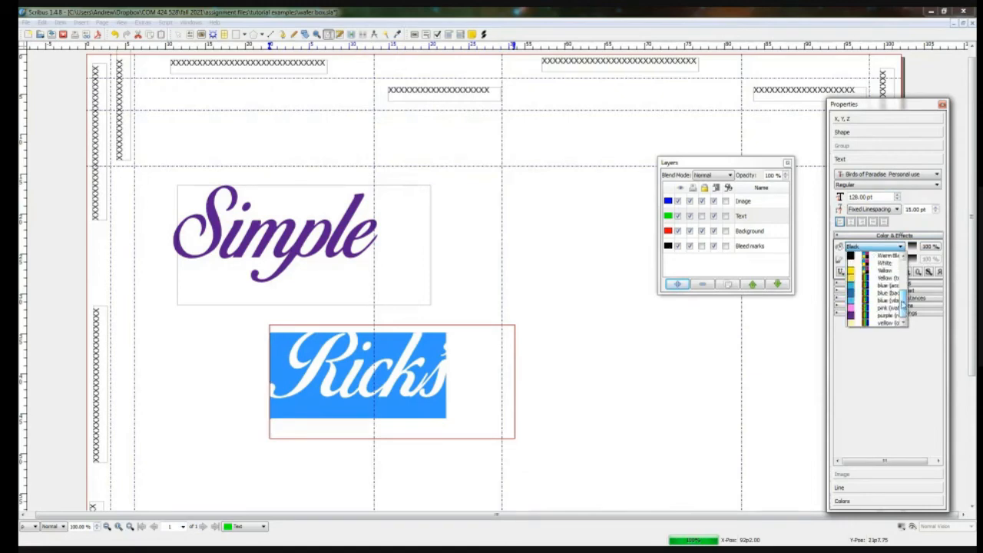
left_click(890, 315)
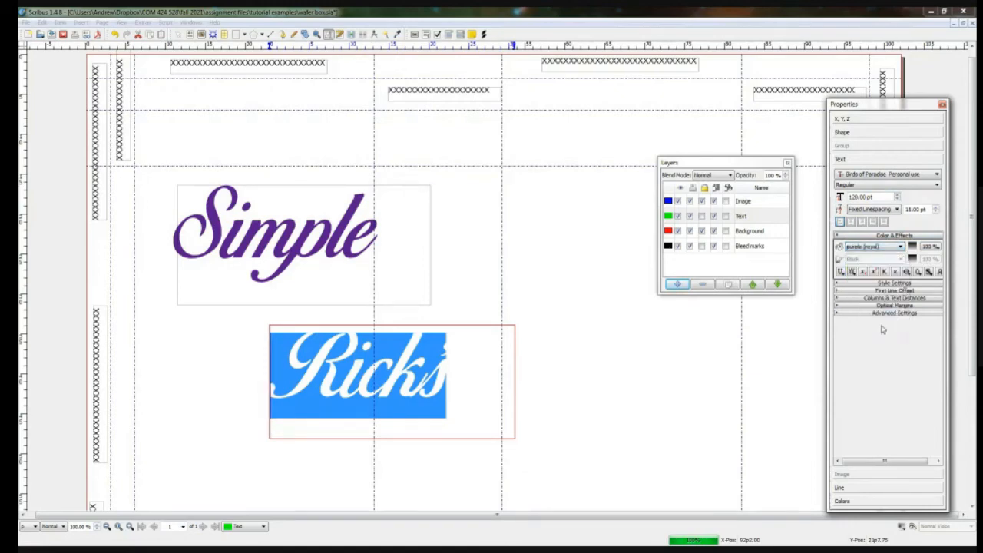
left_click(557, 333)
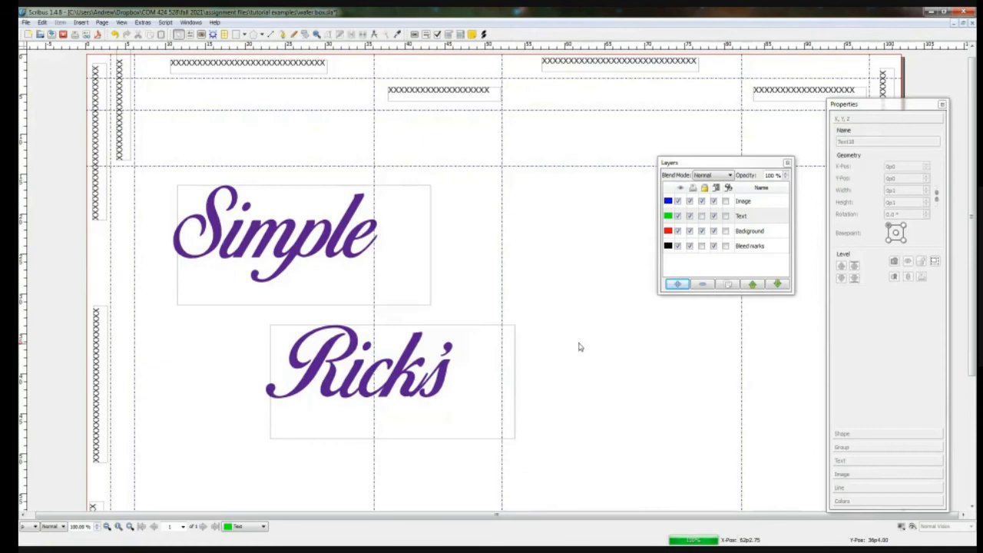
- Test locking the Text layer by trying to select the "Rick's" frame while it is locked, and unlock the layer
left_click(436, 342)
left_click(395, 232)
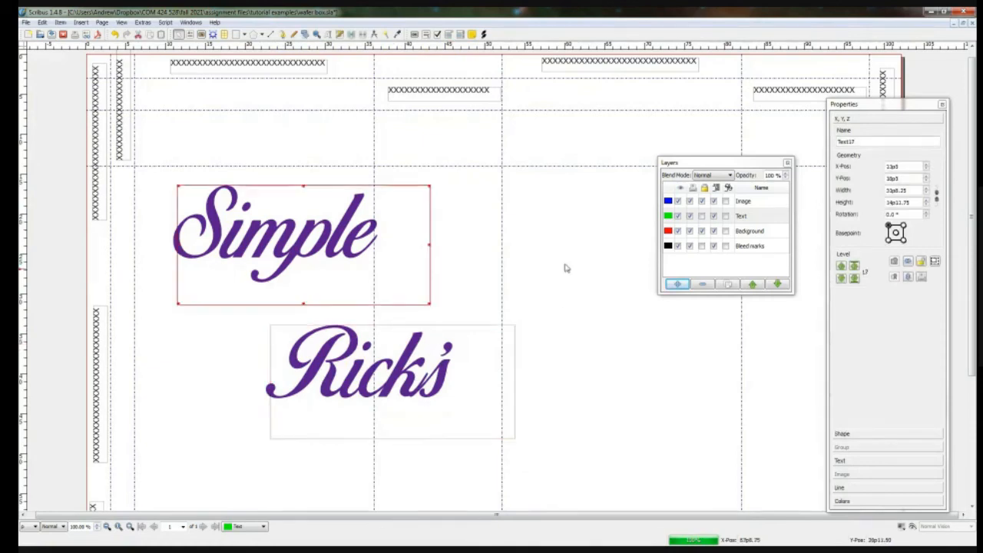
left_click(759, 219)
left_click(701, 216)
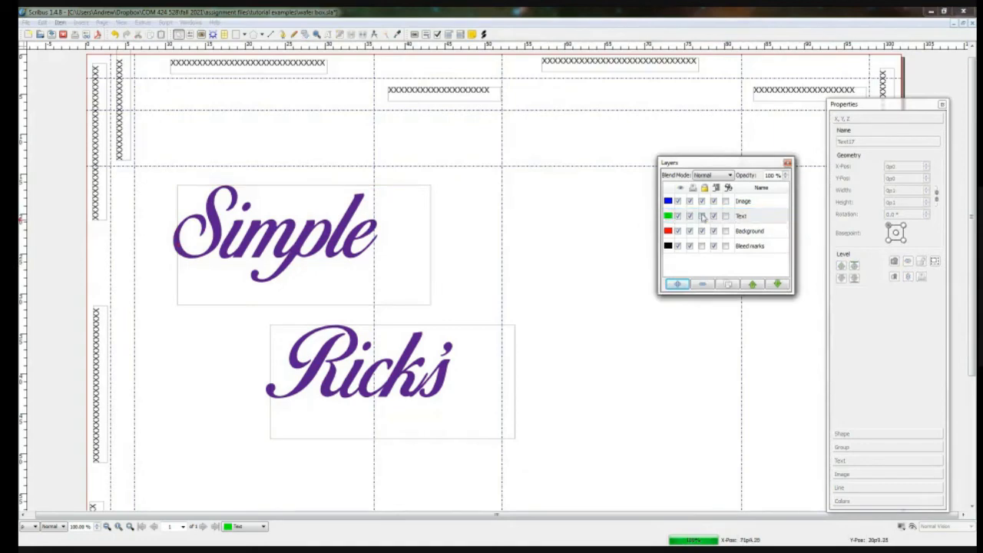
left_click(440, 354)
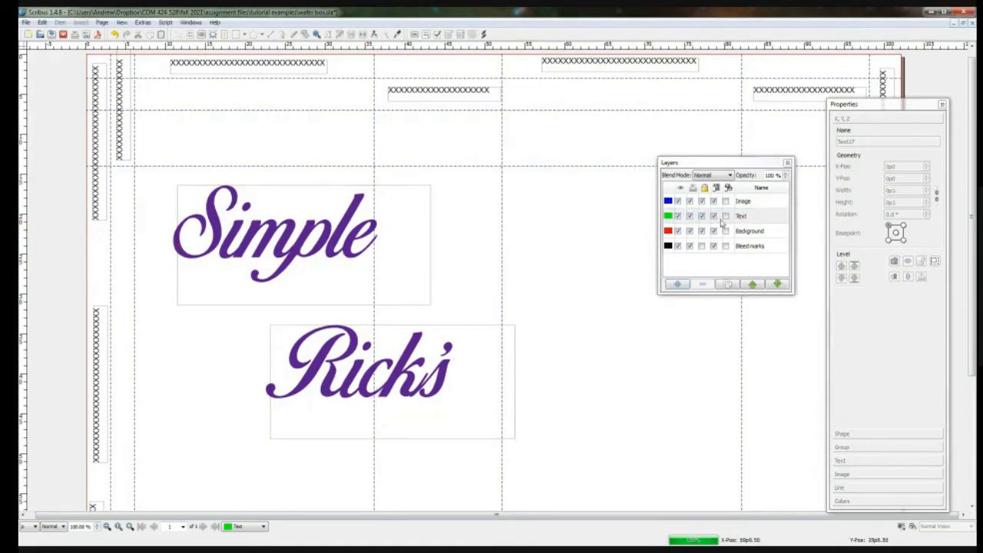
left_click(702, 216)
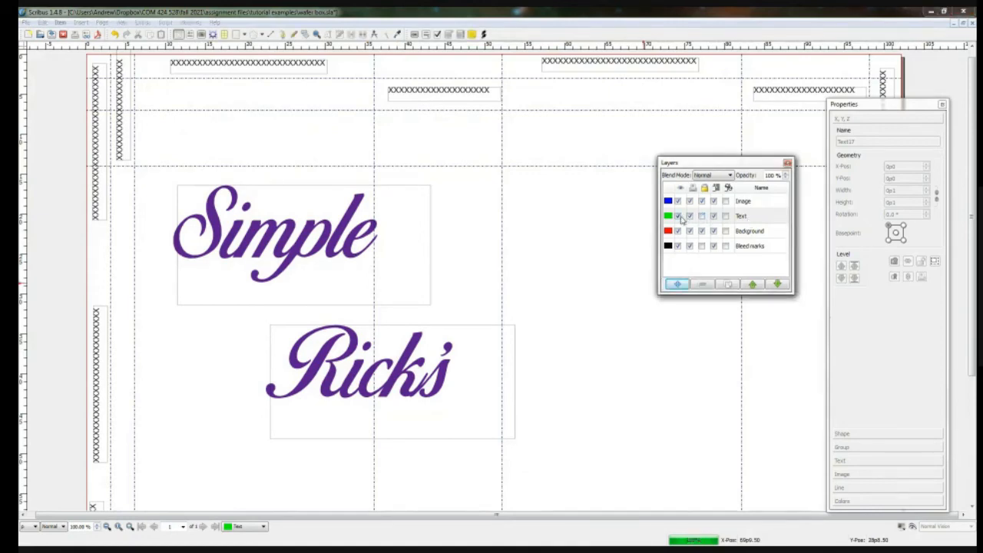
- Hide the Text layer to check which objects belong to it, and show it again
left_click(678, 218)
left_click(689, 216)
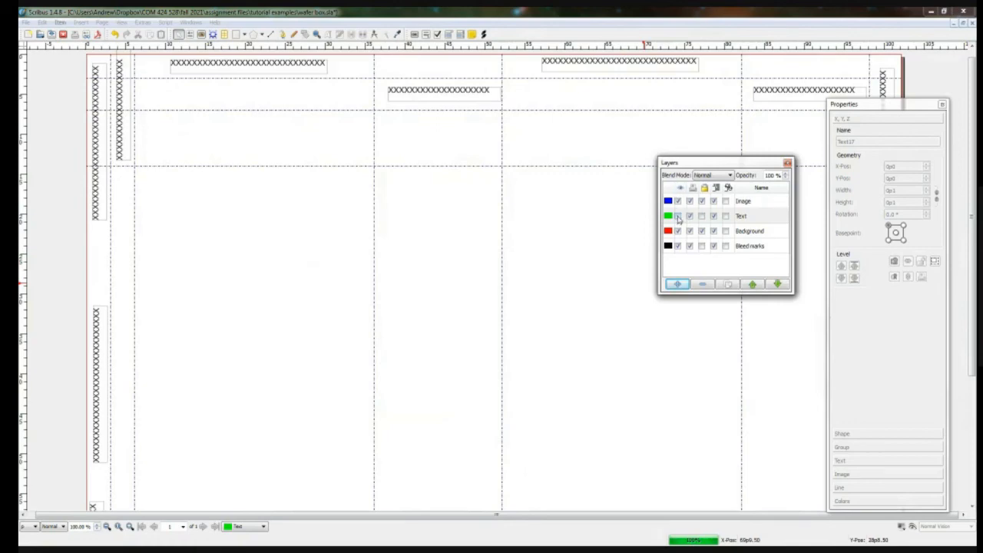
left_click(677, 217)
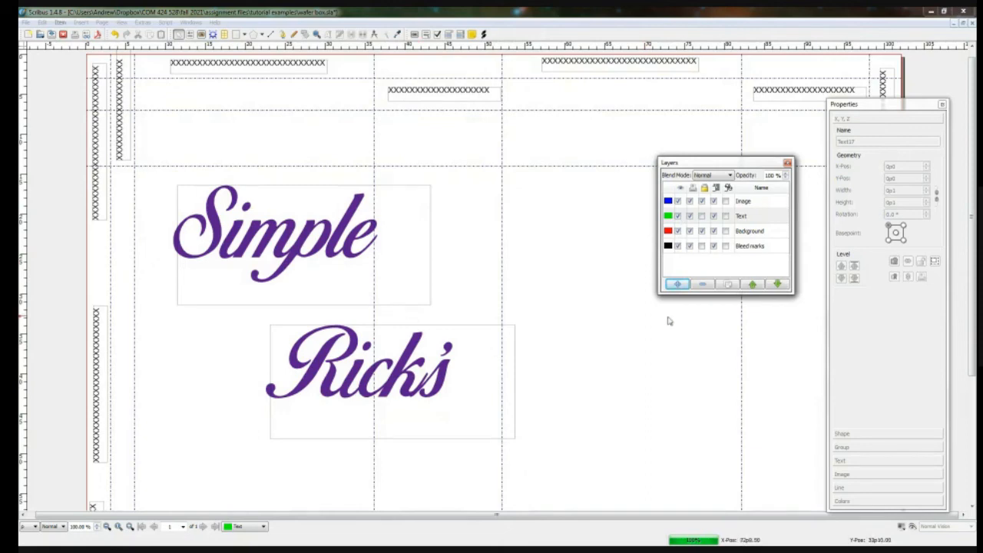
- Switch the visibility of the Bleed marks layer off and on twice, leaving the layer shown
left_click(678, 246)
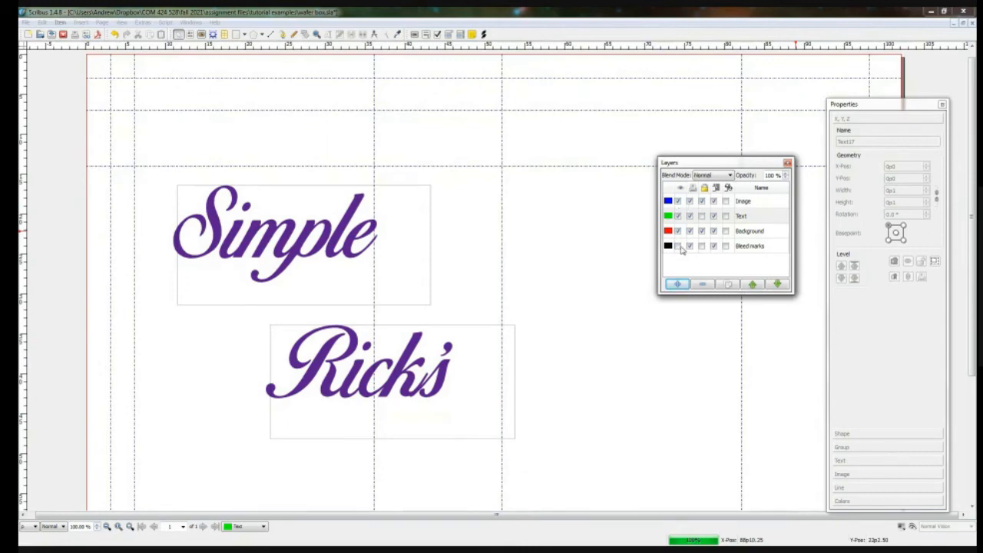
left_click(677, 246)
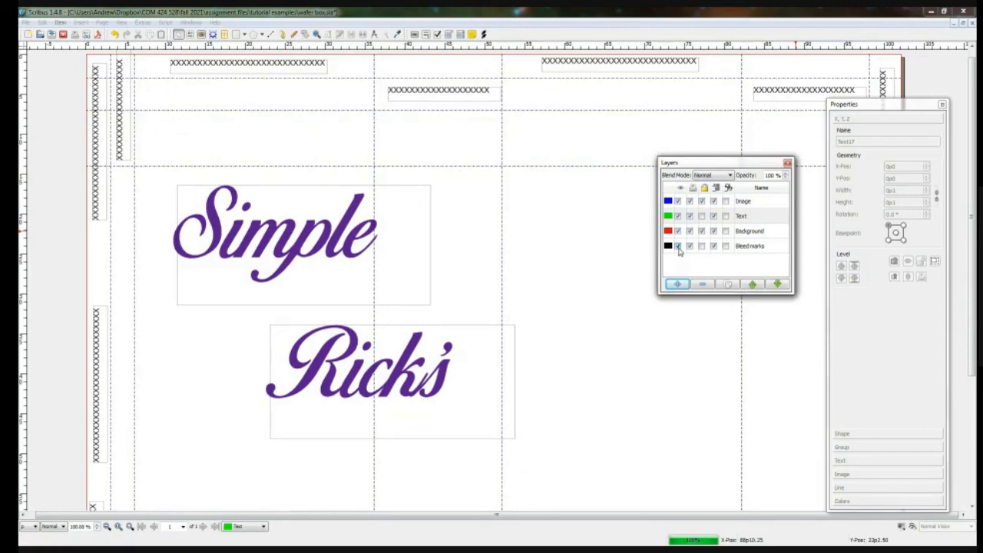
left_click(677, 246)
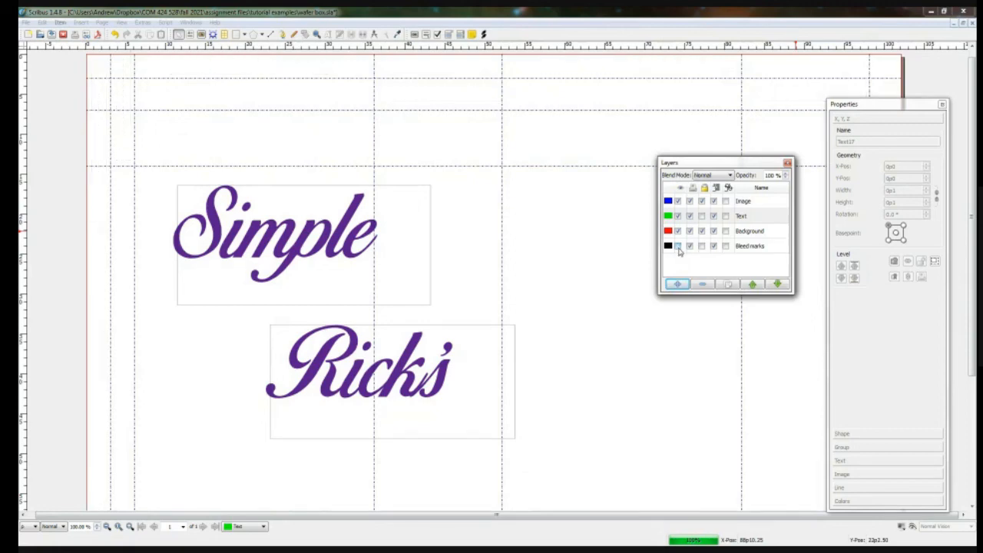
left_click(677, 247)
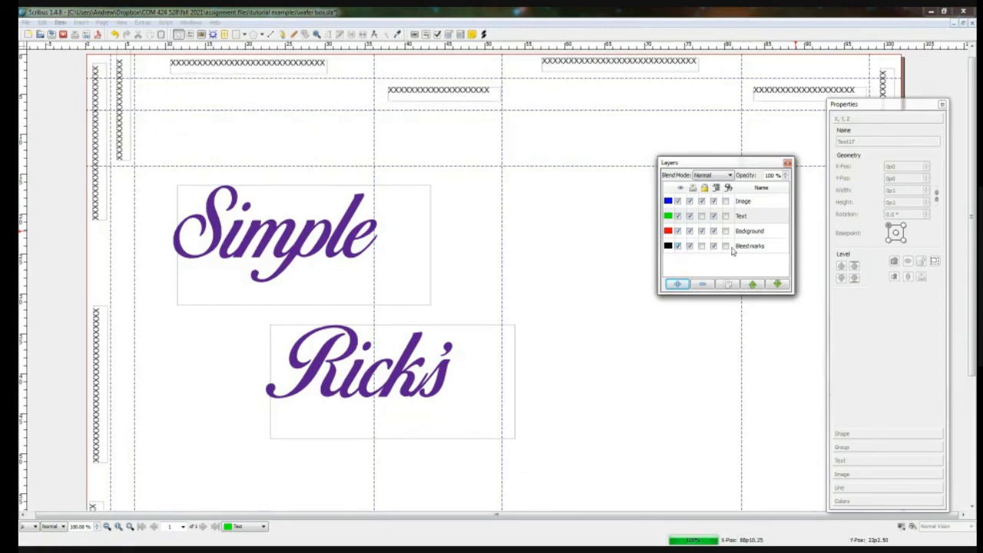